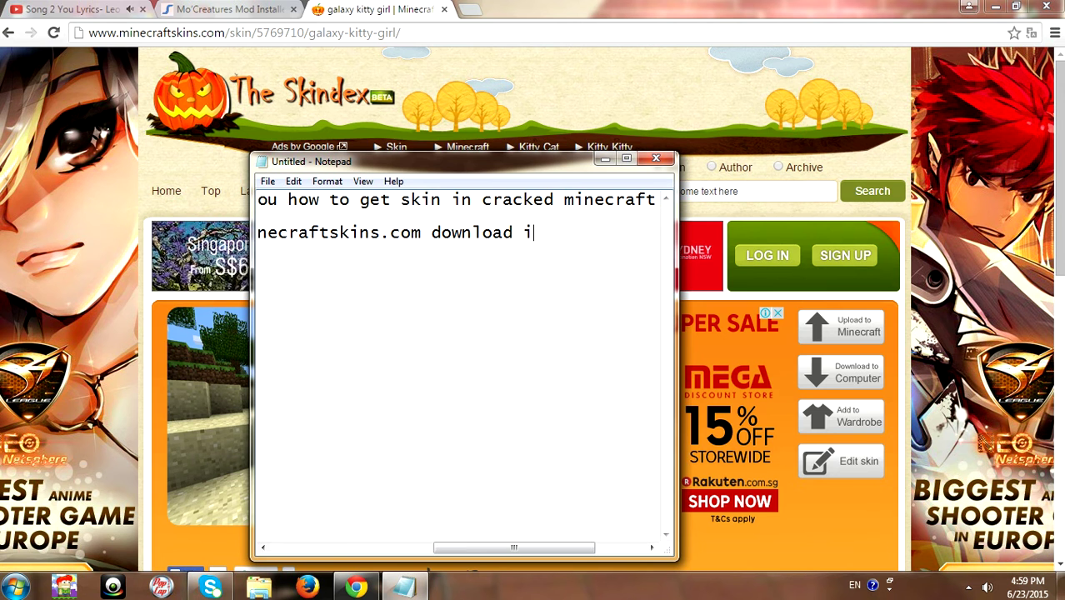
- Download the galaxy kitty girl skin from the Skindex page to the computer
{"action": "left_click", "coordinate": [606, 157]}
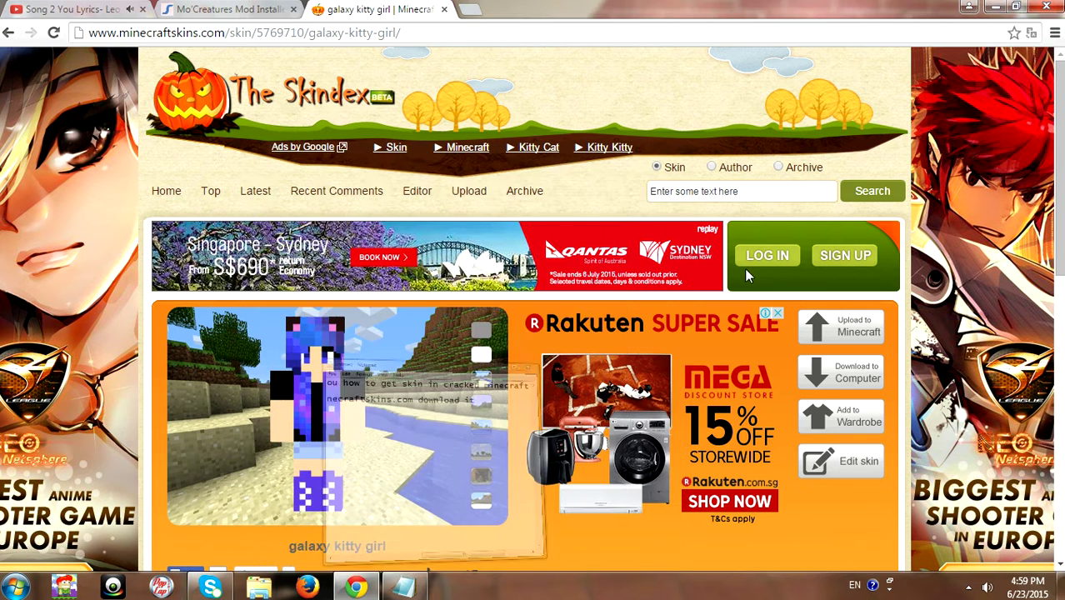
{"action": "left_click", "coordinate": [861, 375]}
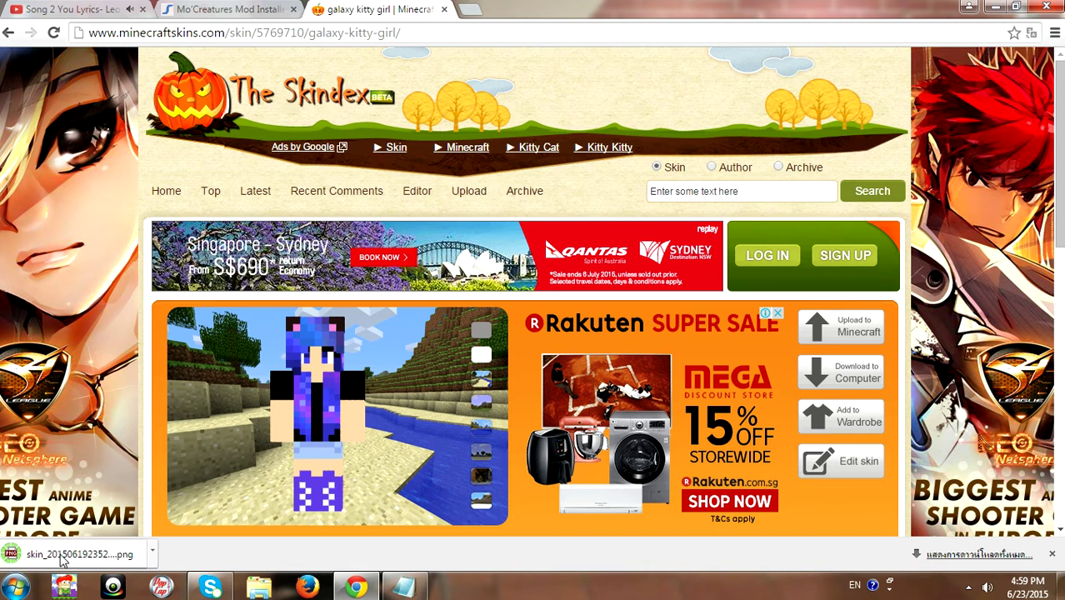
- Add the line "3. drag it to your computer desktop" to the Notepad instructions
{"action": "left_click", "coordinate": [403, 588]}
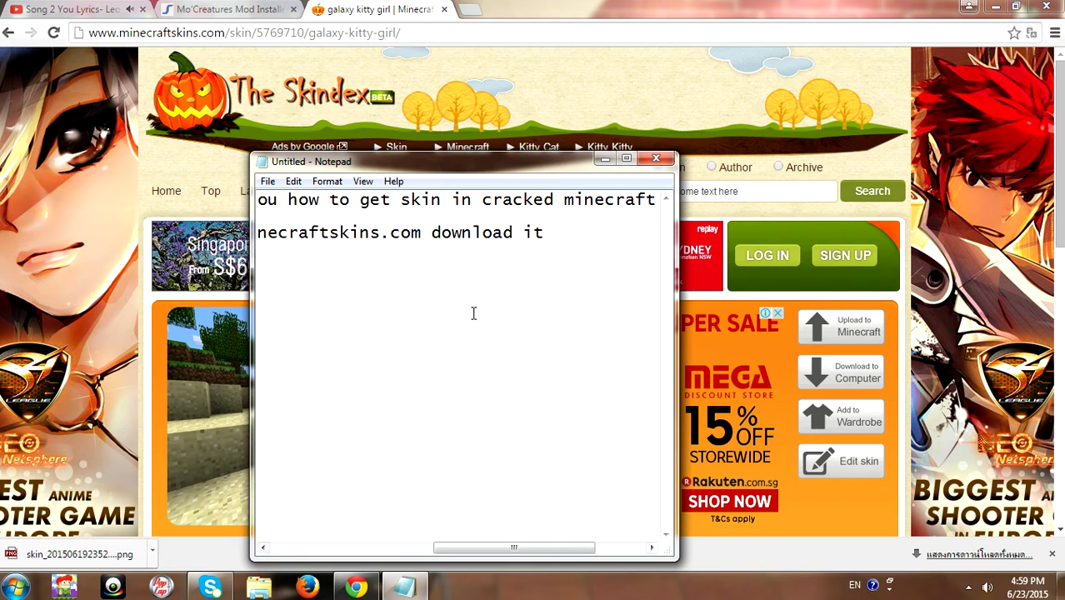
{"action": "key", "text": "Return"}
{"action": "type", "text": "3"}
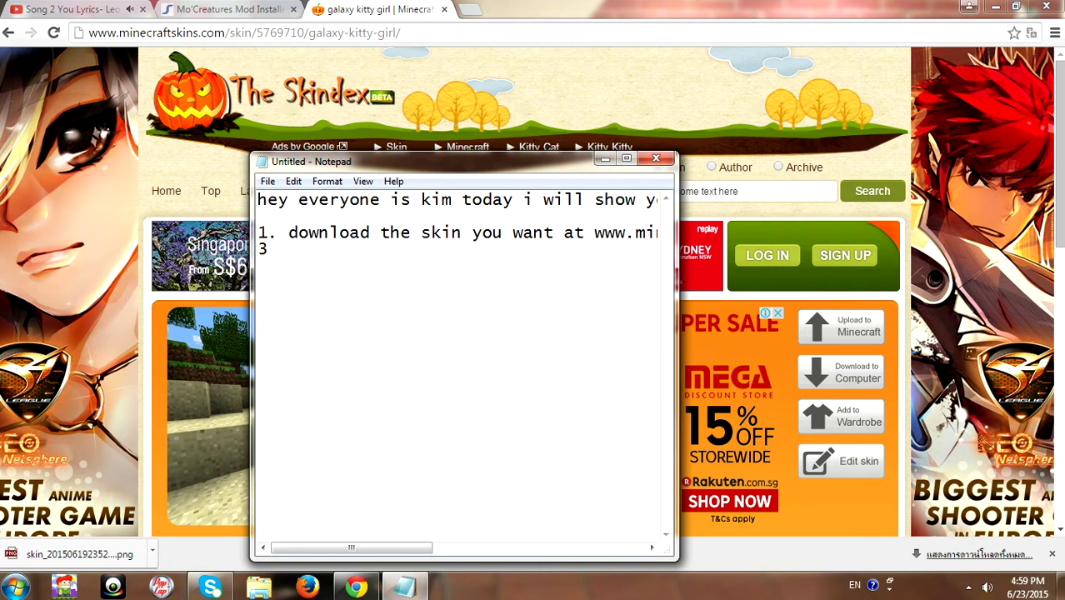
{"action": "key", "text": "BackSpace"}
{"action": "type", "text": "3. drav it to your computer destop"}
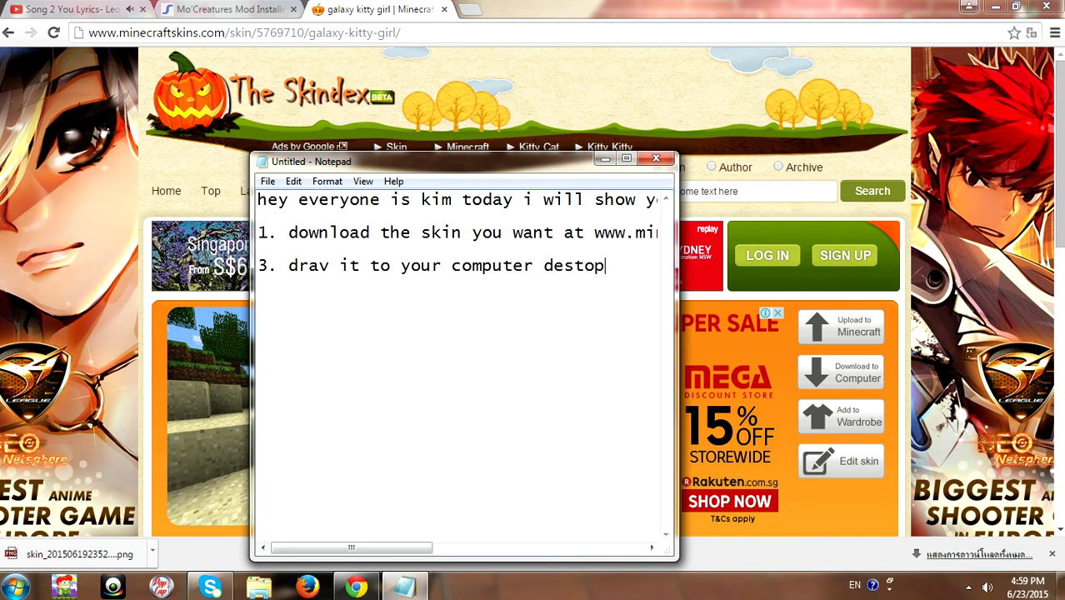
{"action": "type", "text": "sktop"}
{"action": "left_click", "coordinate": [331, 271]}
{"action": "key", "text": "BackSpace"}
{"action": "type", "text": "g"}
- Place the downloaded skin image from the browser on the desktop and send the existing steve image to the Recycle Bin
{"action": "left_click", "coordinate": [605, 160]}
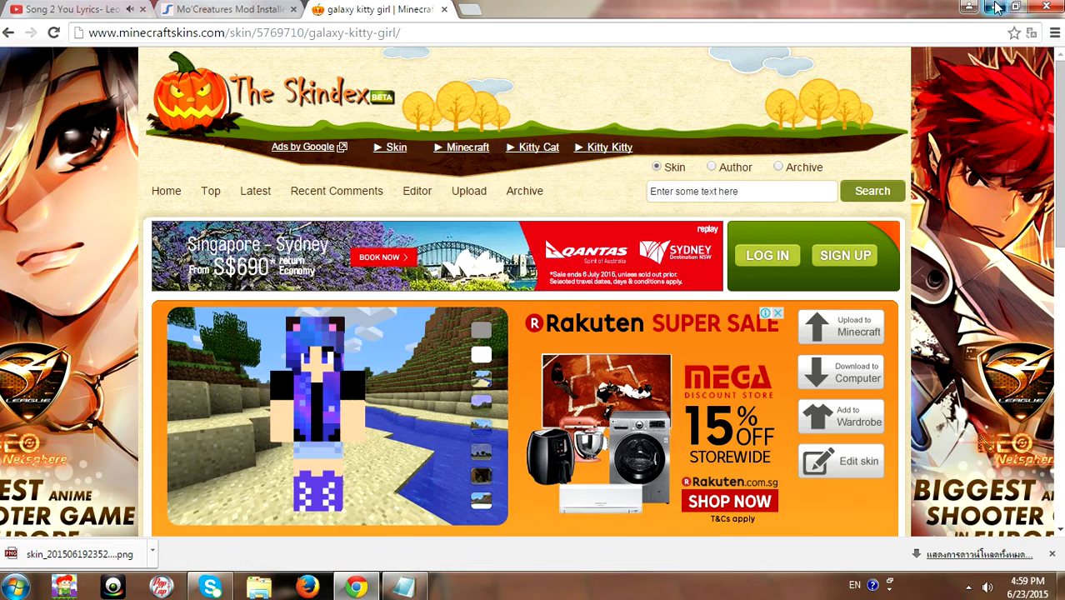
{"action": "left_click", "coordinate": [995, 7]}
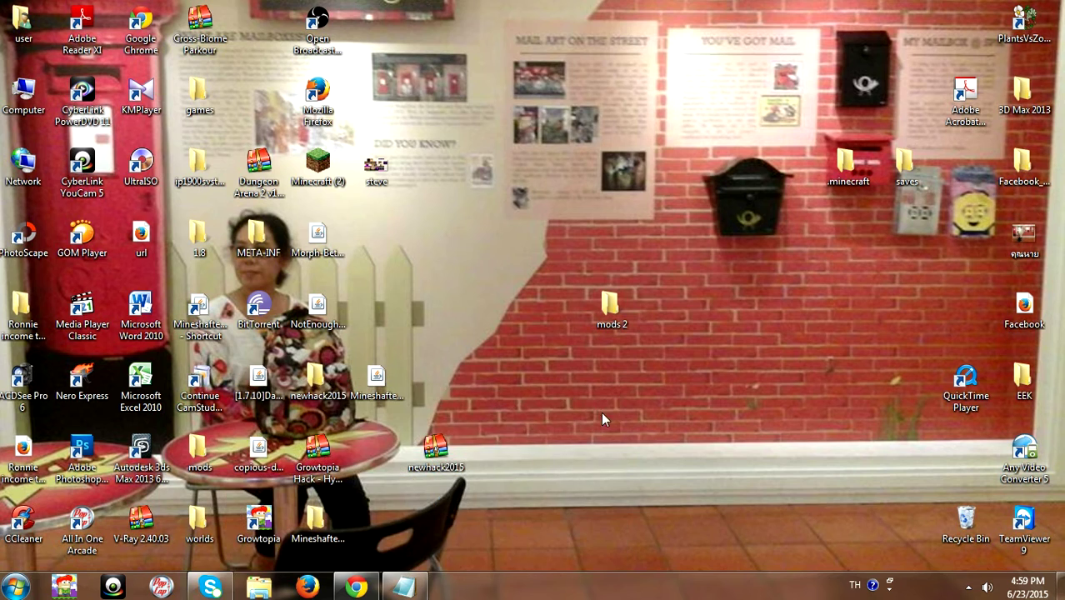
{"action": "left_click", "coordinate": [356, 588]}
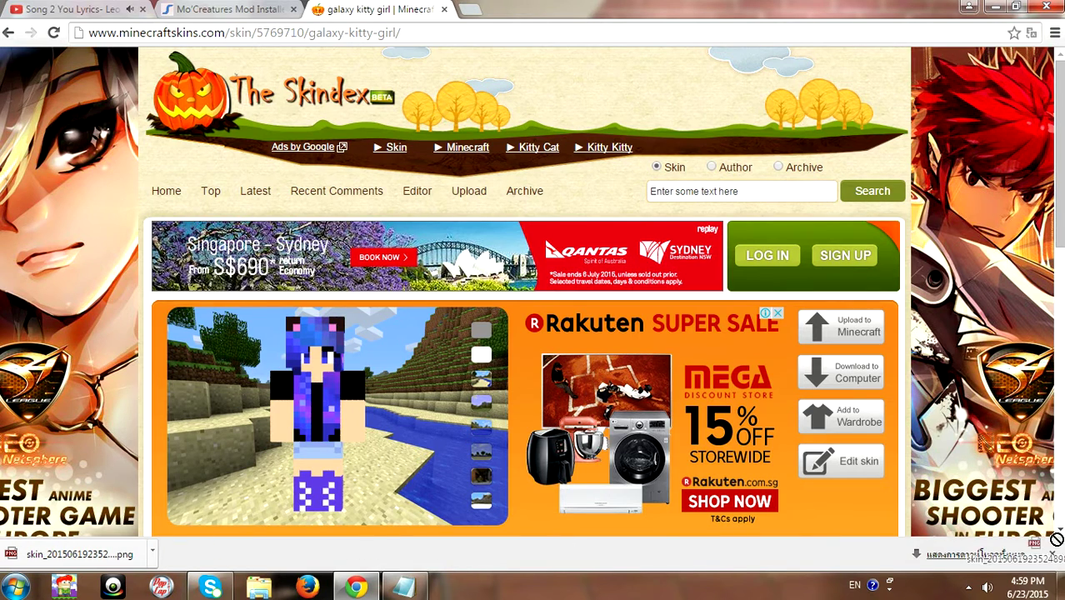
{"action": "left_click", "coordinate": [1059, 588]}
{"action": "left_click_drag", "start_coordinate": [1059, 587], "coordinate": [377, 246]}
{"action": "left_click", "coordinate": [408, 206]}
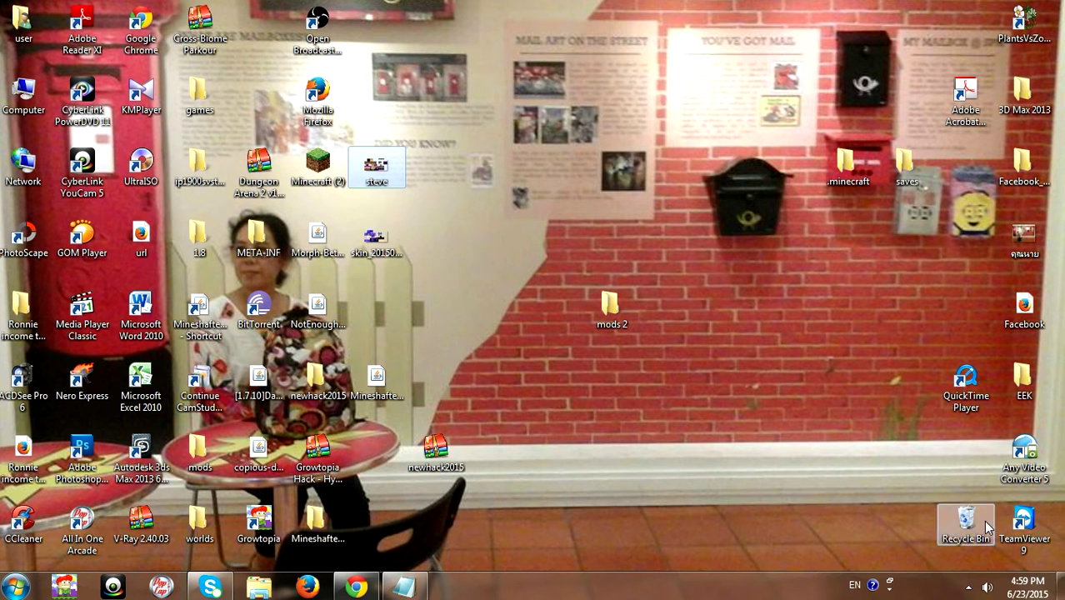
- Add the line "4. name it steve" below the desktop instruction in the Notepad notes
{"action": "left_click", "coordinate": [405, 588]}
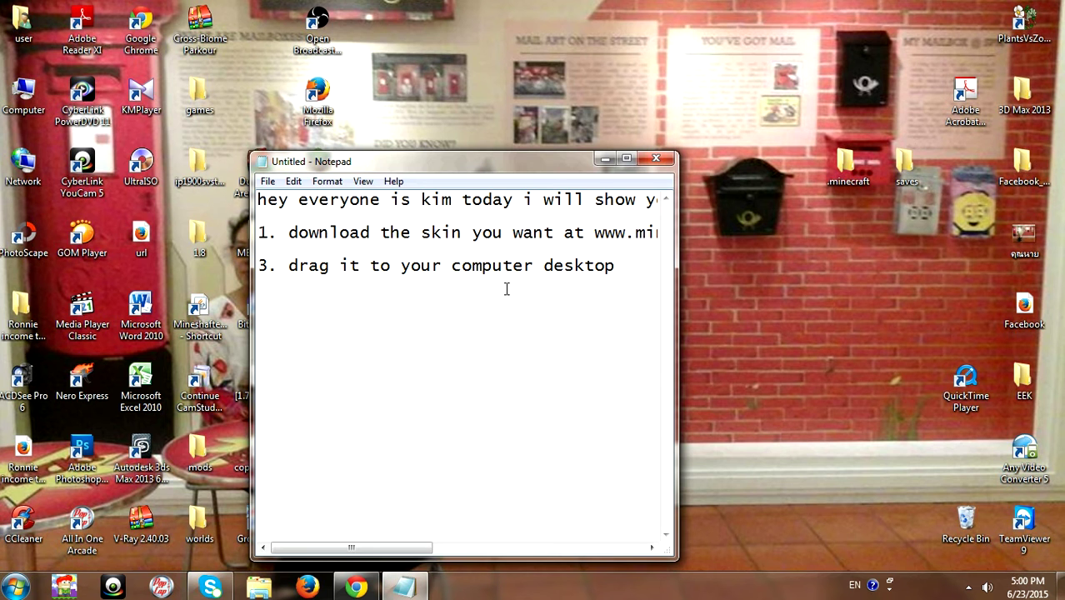
{"action": "left_click", "coordinate": [619, 269]}
{"action": "key", "text": "Return"}
{"action": "type", "text": "4. name"}
{"action": "key", "text": "BackSpace"}
{"action": "key", "text": "BackSpace"}
{"action": "key", "text": "BackSpace"}
{"action": "key", "text": "BackSpace"}
{"action": "key", "text": "BackSpace"}
{"action": "key", "text": "BackSpace"}
{"action": "key", "text": "BackSpace"}
{"action": "key", "text": "BackSpace"}
{"action": "key", "text": "BackSpace"}
{"action": "key", "text": "BackSpace"}
{"action": "key", "text": "BackSpace"}
{"action": "type", "text": "top"}
{"action": "key", "text": "Return"}
{"action": "type", "text": "4. name it steve"}
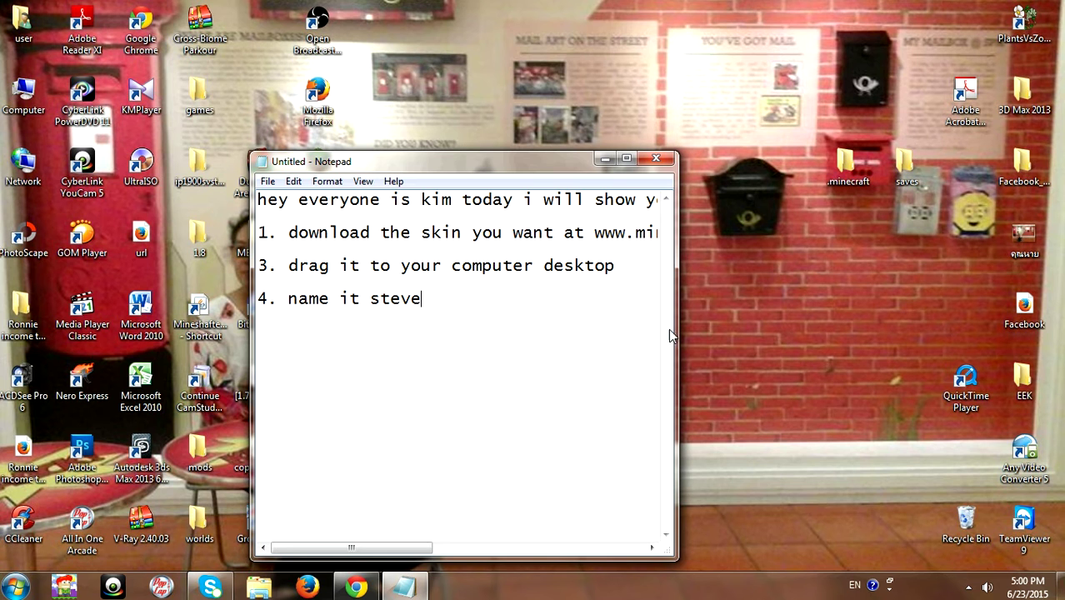
{"action": "left_click", "coordinate": [968, 587]}
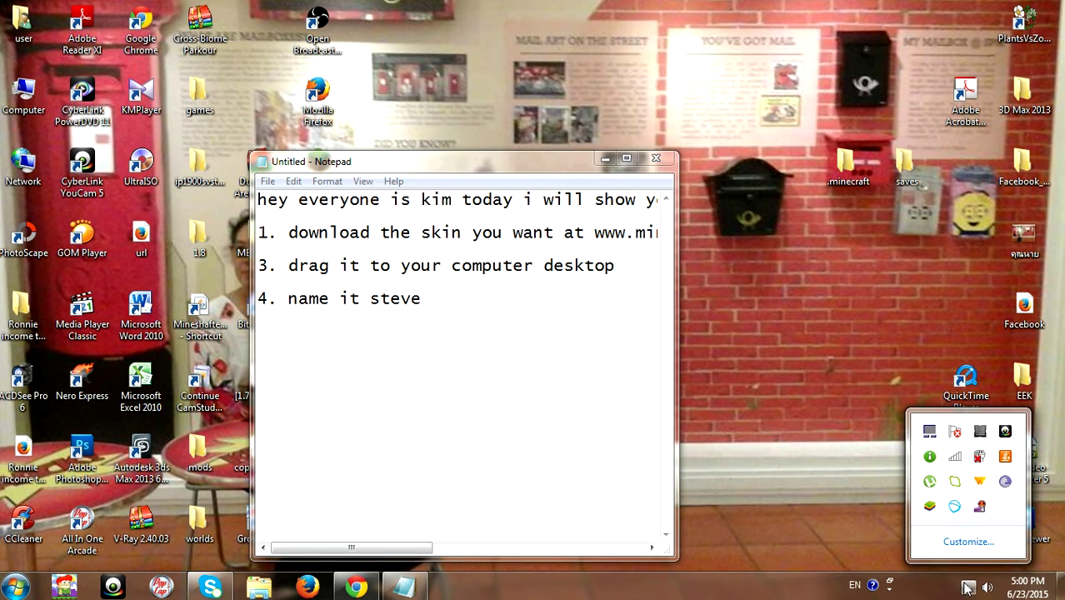
{"action": "right_click", "coordinate": [980, 506]}
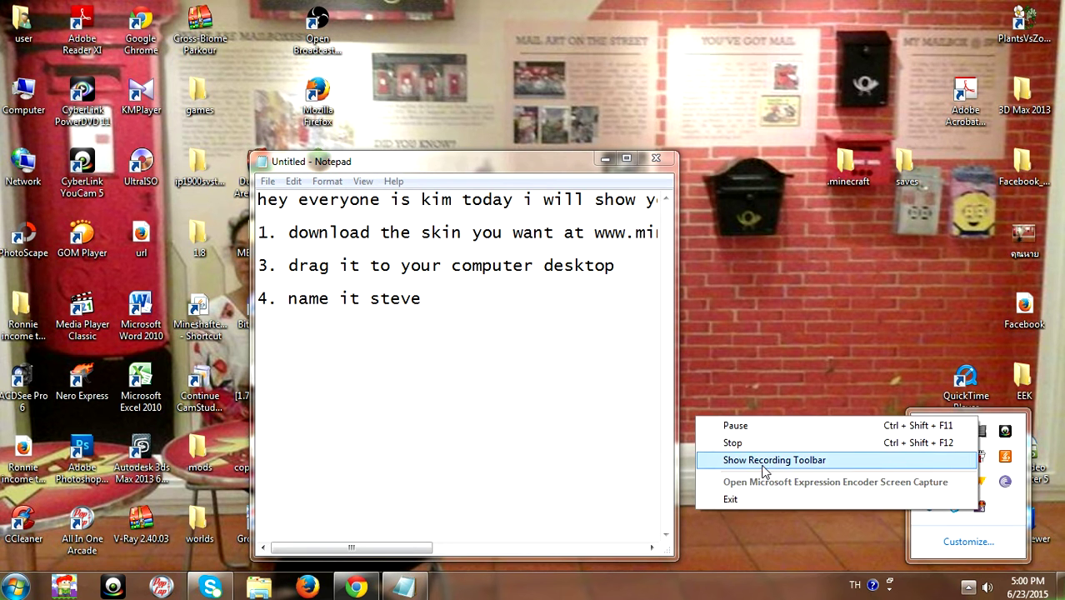
{"action": "left_click", "coordinate": [476, 309]}
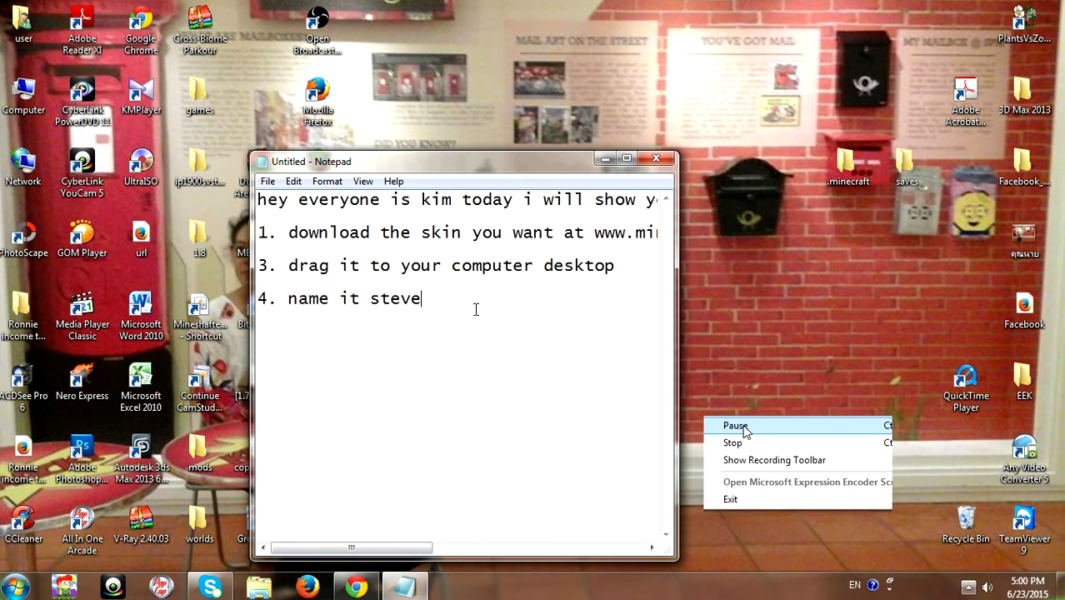
{"action": "mouse_move", "coordinate": [429, 317]}
{"action": "left_mouse_down"}
{"action": "mouse_move", "coordinate": [384, 300]}
{"action": "mouse_move", "coordinate": [278, 302]}
{"action": "mouse_move", "coordinate": [426, 316]}
{"action": "left_mouse_up"}
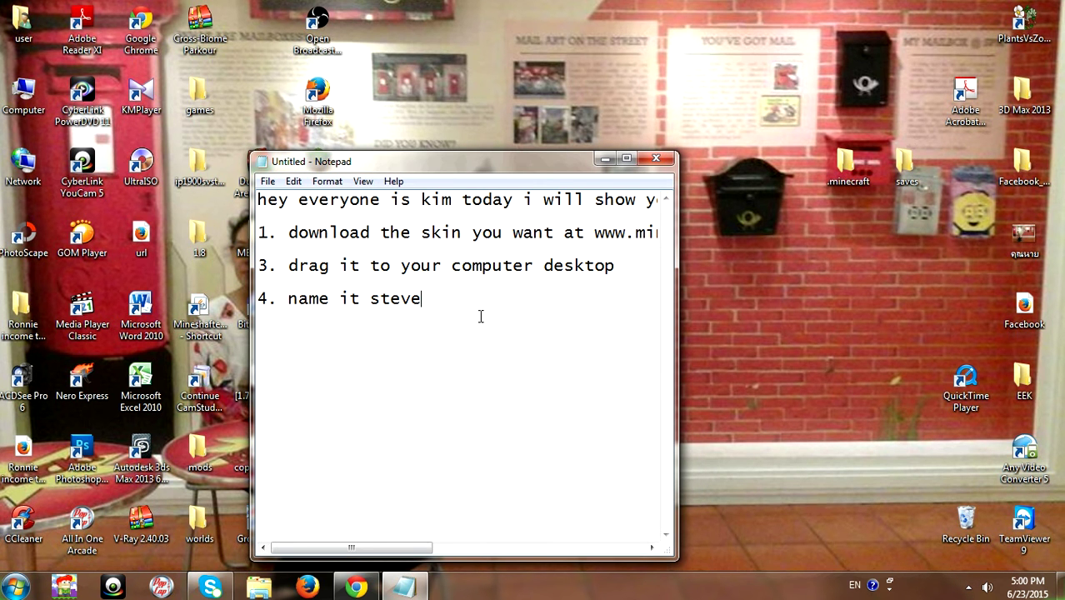
- Rename the downloaded skin image on the desktop as steve
{"action": "left_click", "coordinate": [605, 158]}
{"action": "right_click", "coordinate": [360, 246]}
{"action": "left_click", "coordinate": [405, 546]}
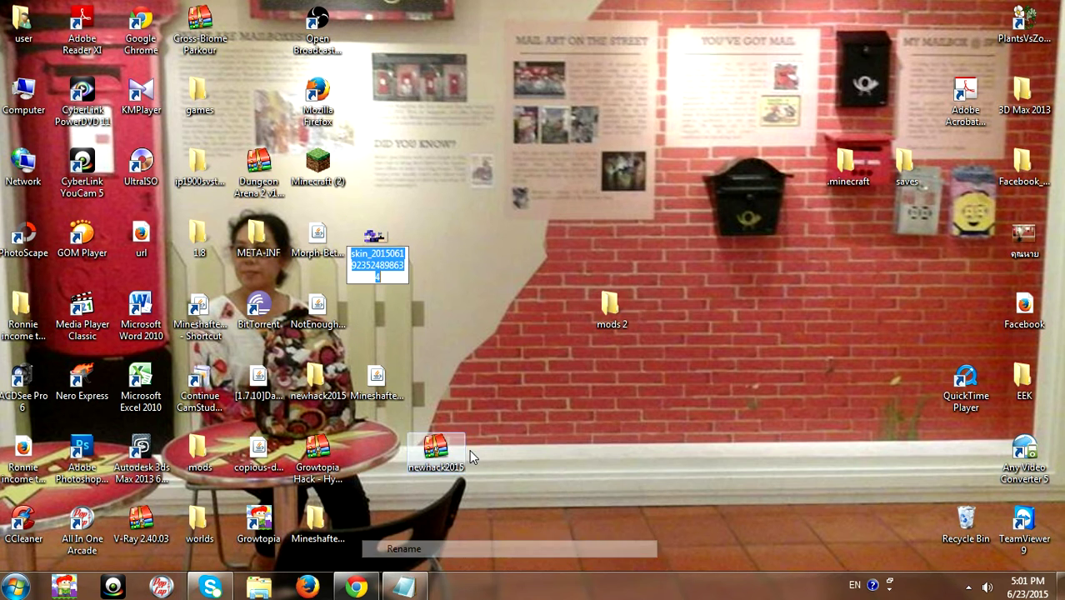
{"action": "type", "text": "steve"}
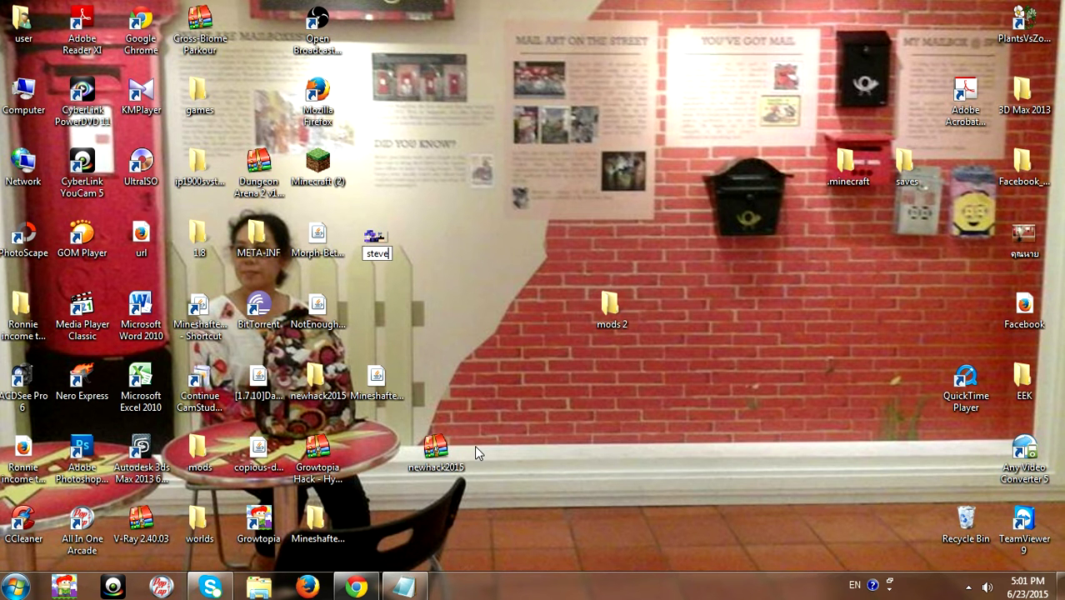
{"action": "key", "text": "Return"}
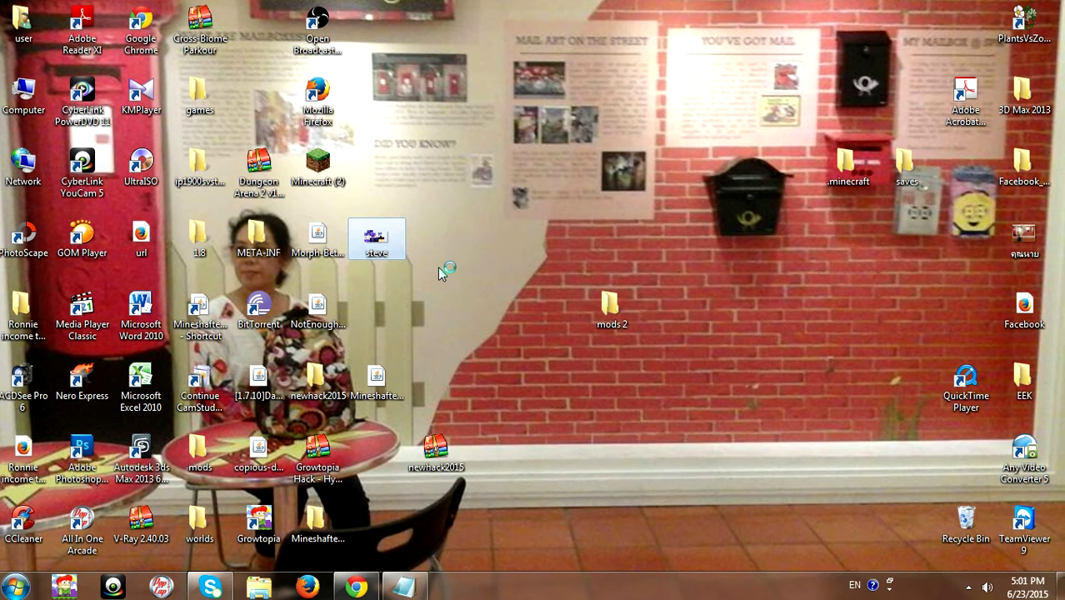
- Open the steve image, examine the skin texture enlarged, and close the viewer
{"action": "double_click", "coordinate": [393, 254]}
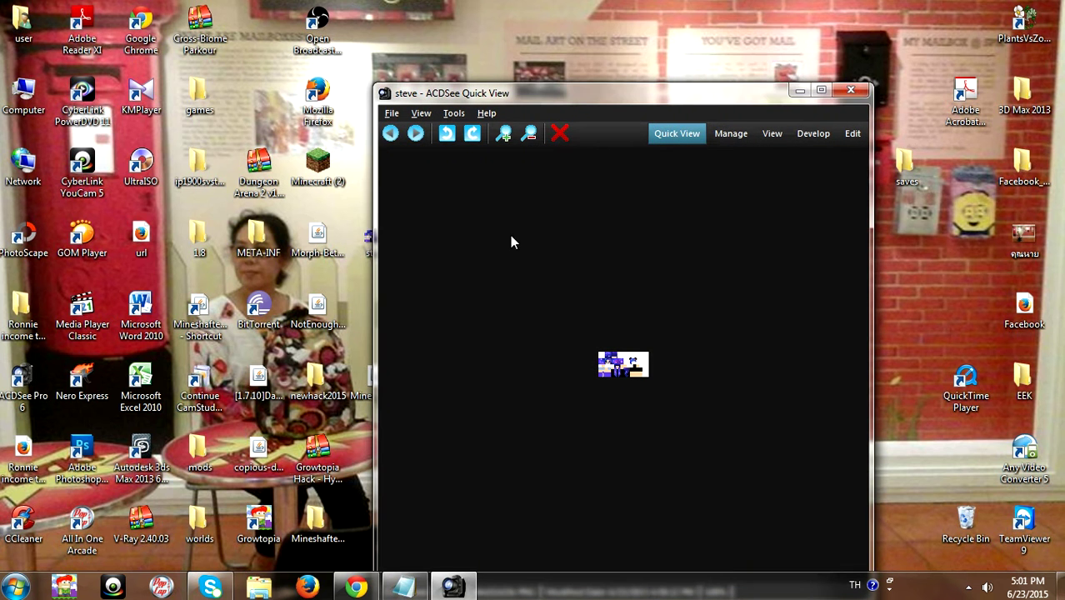
{"action": "left_click", "coordinate": [505, 134]}
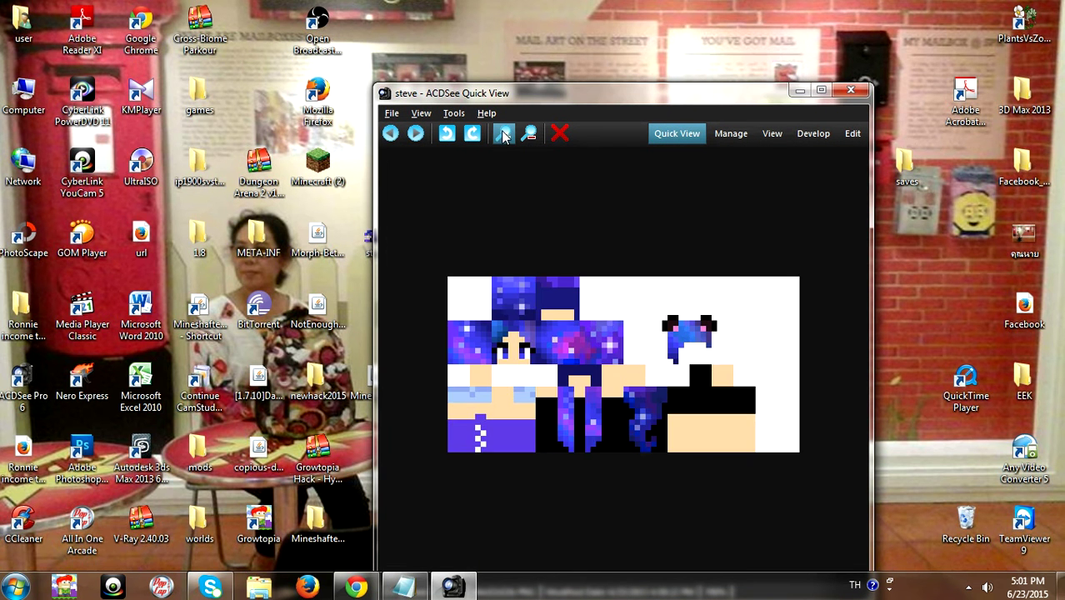
{"action": "left_click", "coordinate": [503, 135]}
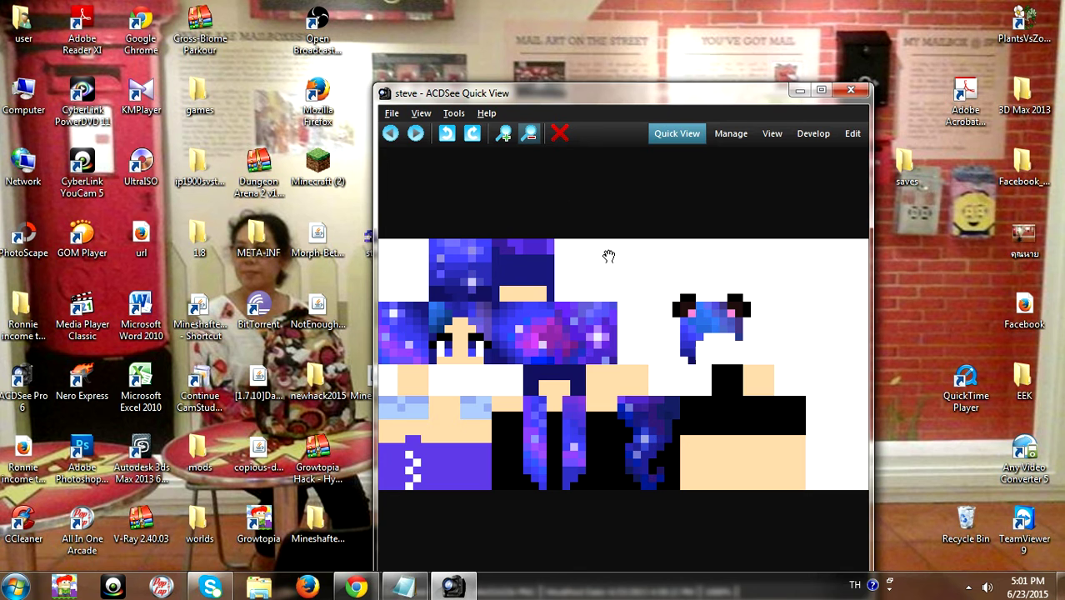
{"action": "left_click", "coordinate": [850, 90]}
- Add the line "5. go to %appdata% link it below" to the Notepad instructions
{"action": "left_click", "coordinate": [404, 587]}
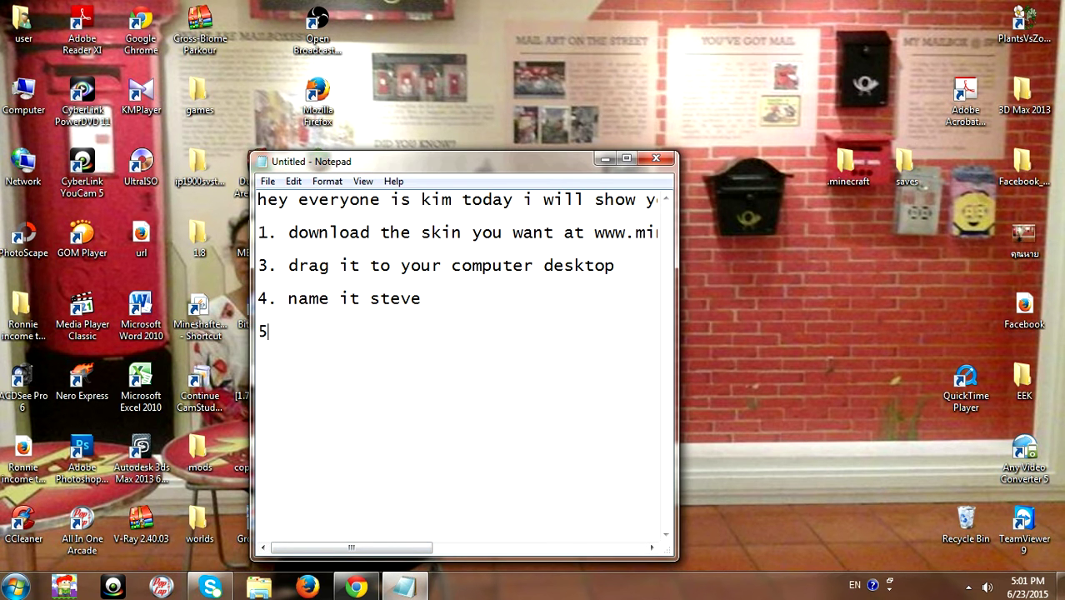
{"action": "type", "text": "o to "}
{"action": "type", "text": "5a"}
{"action": "key", "text": "BackSpace"}
{"action": "key", "text": "BackSpace"}
{"action": "key", "text": "BackSpace"}
{"action": "type", "text": "%appdata"}
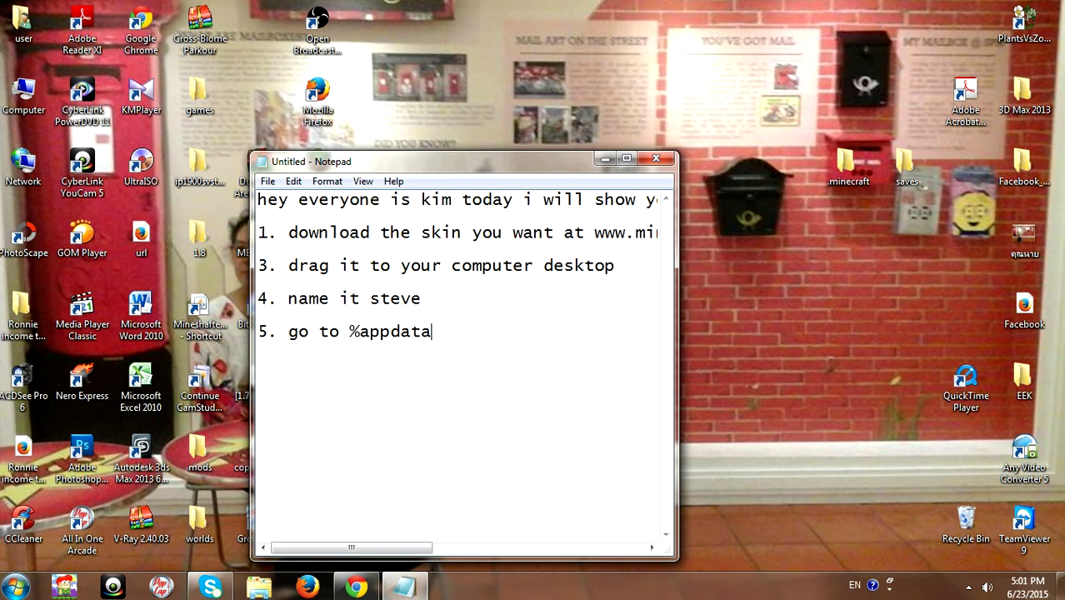
{"action": "type", "text": "%"}
{"action": "left_click_drag", "start_coordinate": [442, 332], "coordinate": [354, 332]}
{"action": "left_click", "coordinate": [501, 331]}
{"action": "type", "text": "link it below"}
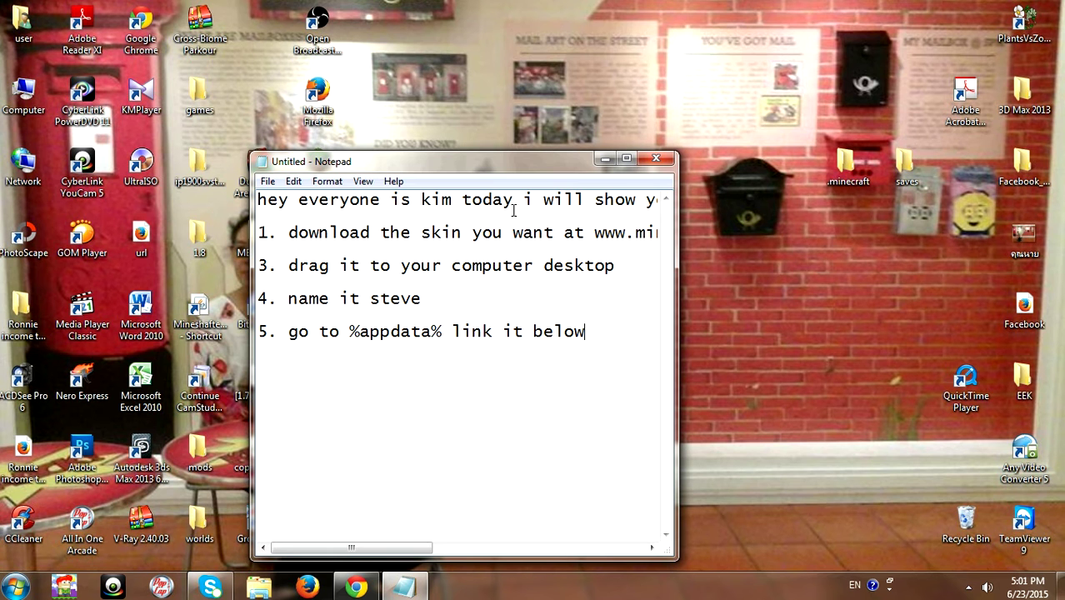
- Run %appdata% from the Windows Run dialog and open the .minecraft folder
{"action": "left_click", "coordinate": [605, 158]}
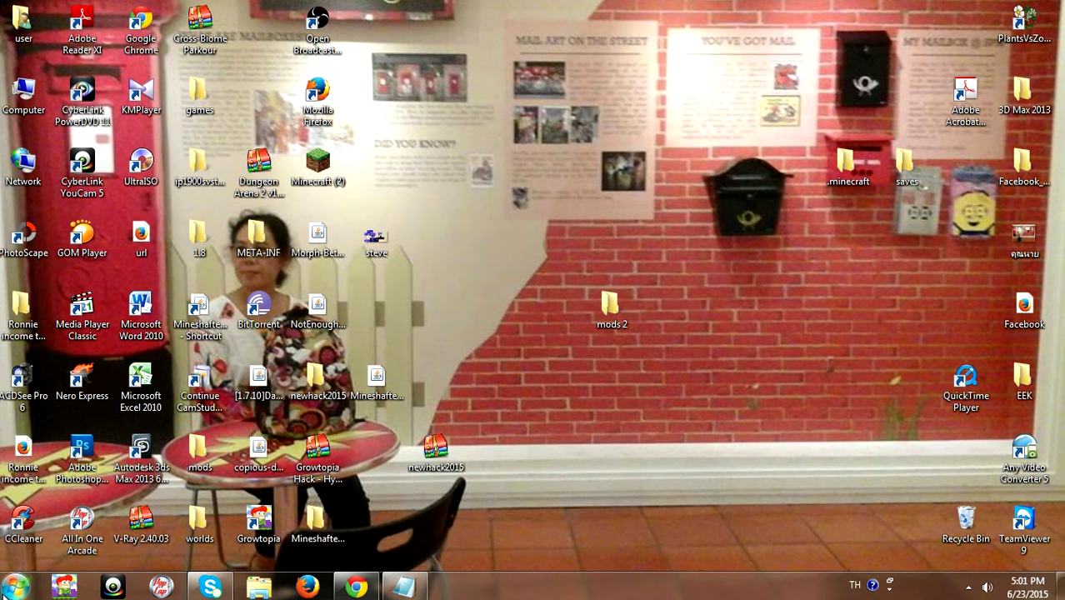
{"action": "left_click", "coordinate": [17, 585]}
{"action": "key", "text": "super+r"}
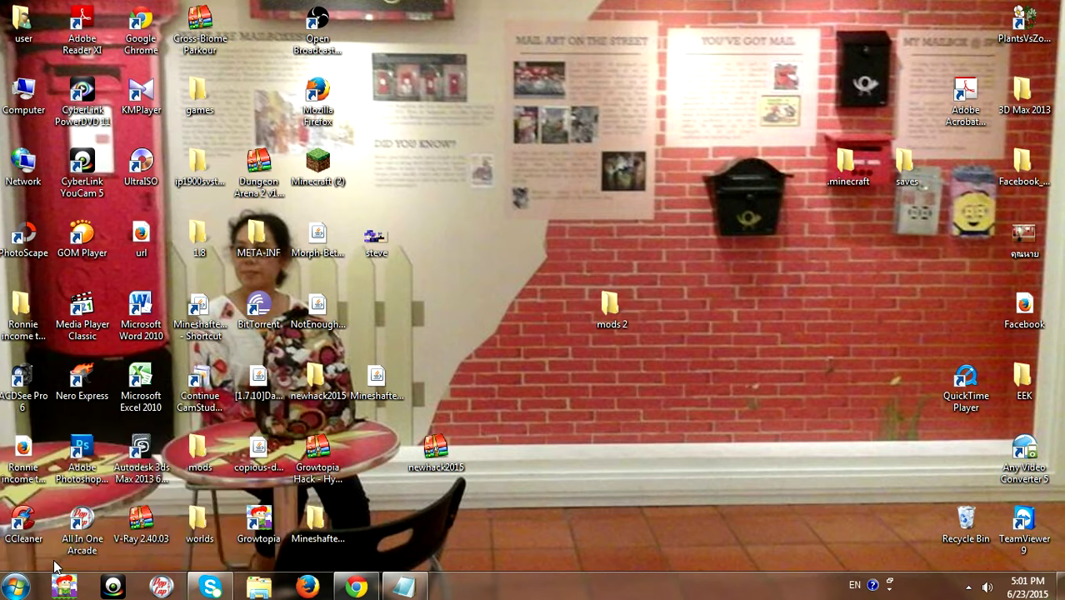
{"action": "key", "text": "BackSpace"}
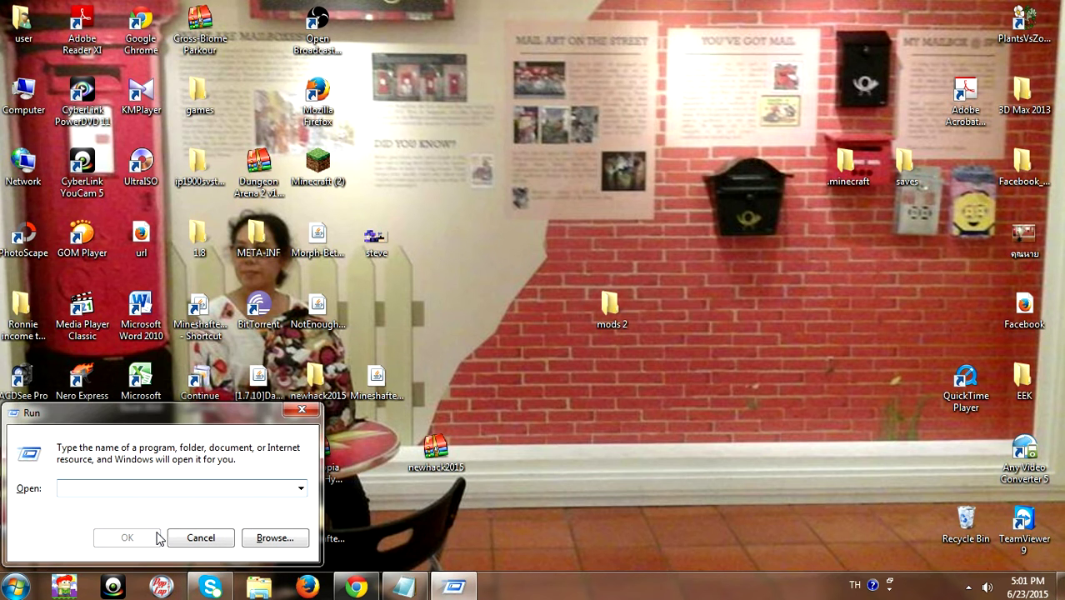
{"action": "type", "text": "๔"}
{"action": "key", "text": "BackSpace"}
{"action": "key", "text": "alt+shift"}
{"action": "type", "text": "%"}
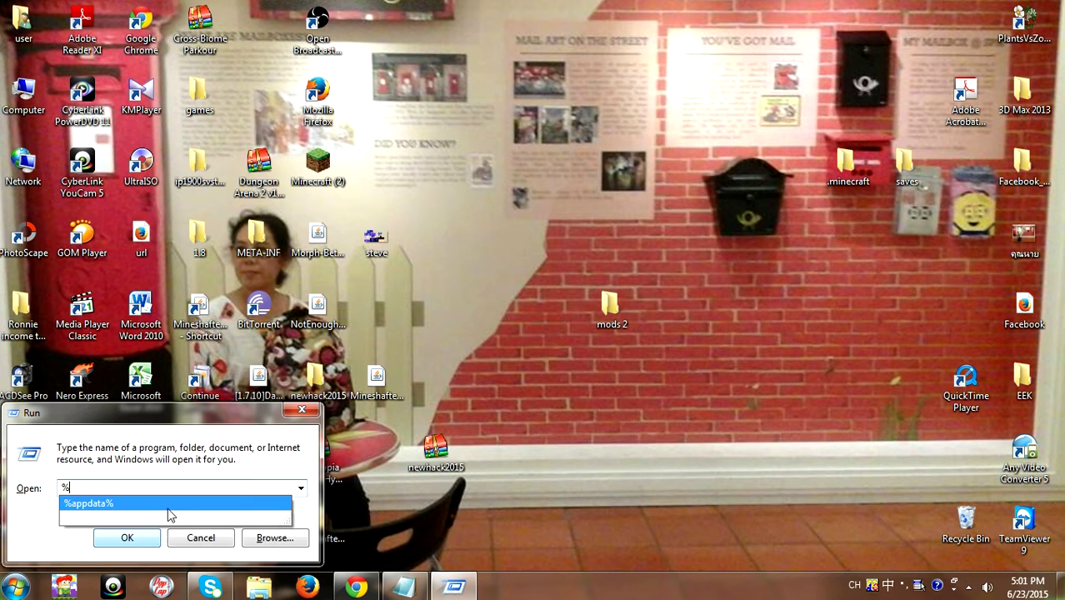
{"action": "left_click", "coordinate": [114, 503]}
{"action": "left_click", "coordinate": [130, 493]}
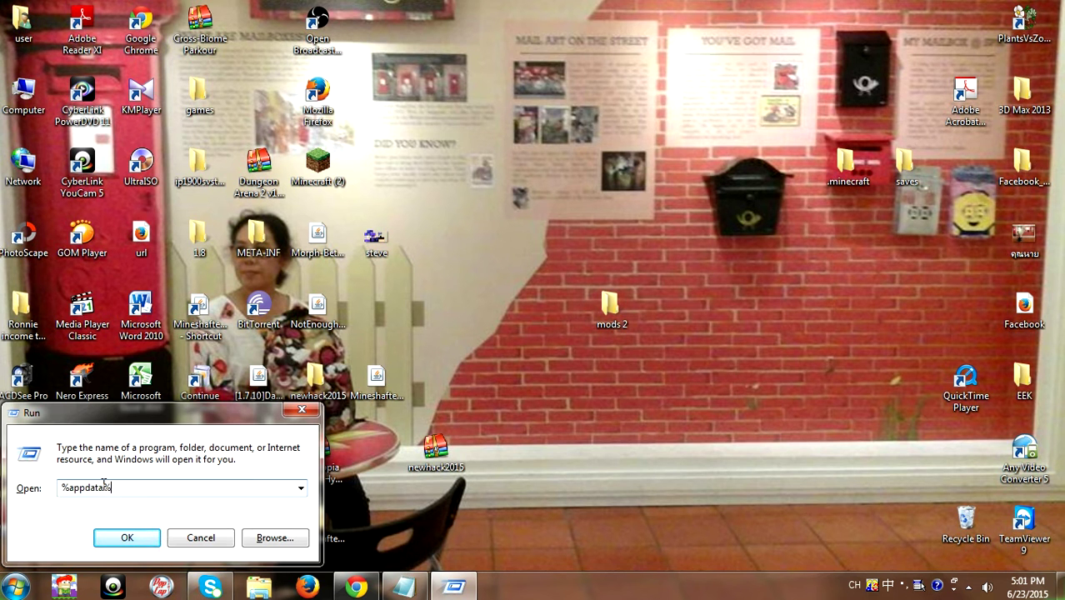
{"action": "left_click", "coordinate": [127, 540]}
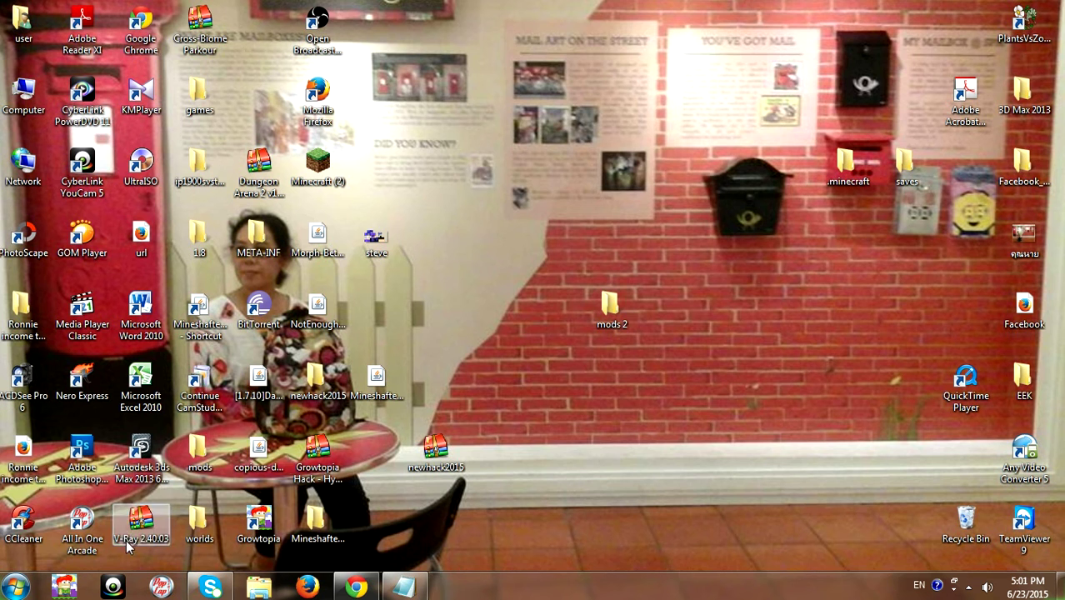
{"action": "left_click", "coordinate": [689, 115]}
{"action": "double_click", "coordinate": [688, 115]}
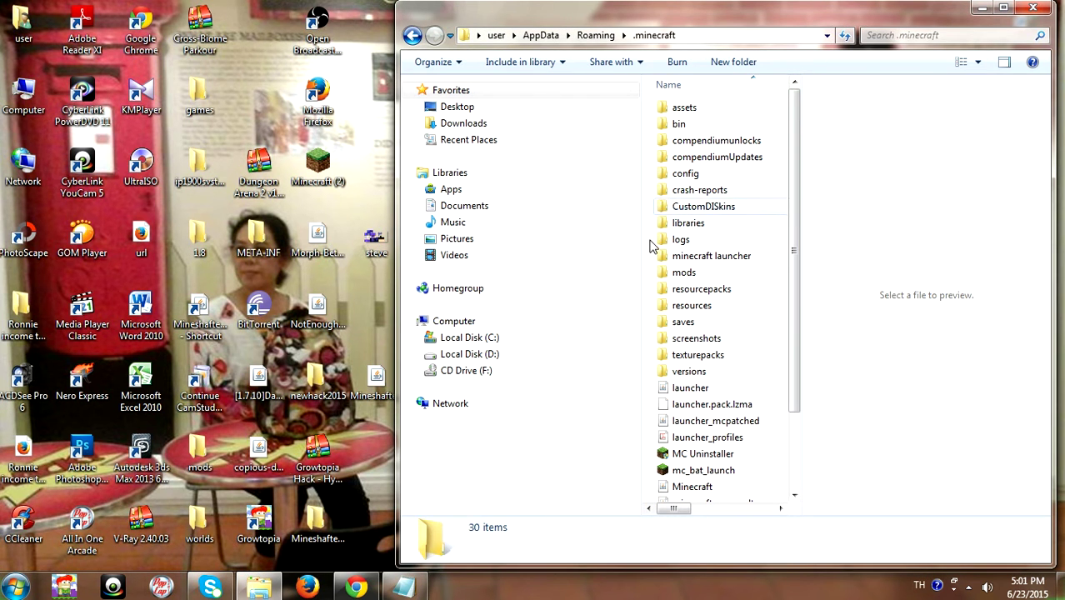
- Add the line "go to .minecraft" under instruction 5 in the Notepad notes
{"action": "left_click", "coordinate": [403, 588]}
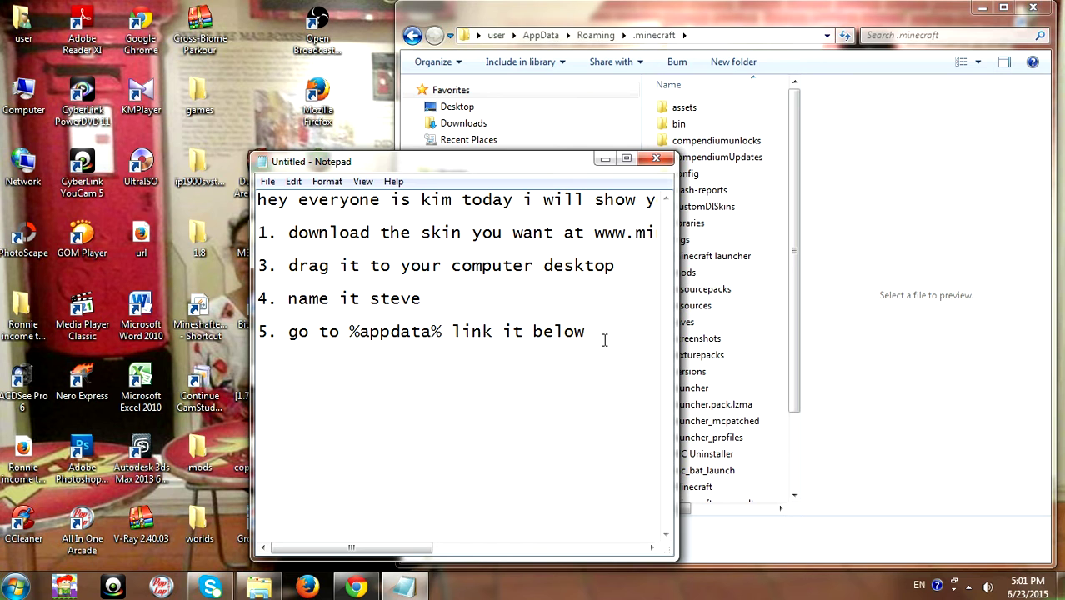
{"action": "key", "text": "Return"}
{"action": "type", "text": "go to .minecraft"}
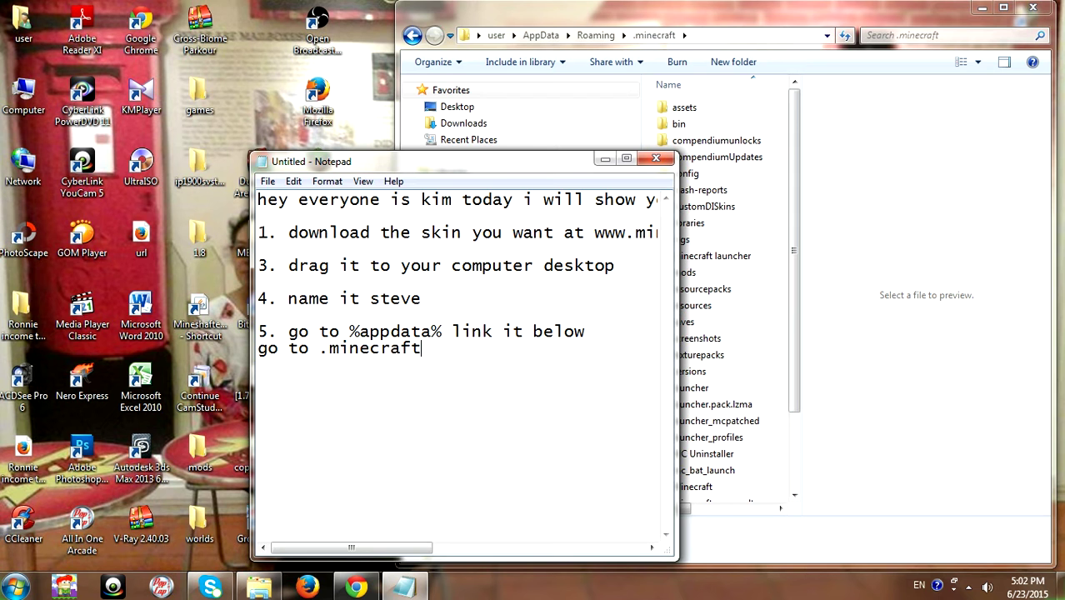
- Open the versions folder inside .minecraft in Windows Explorer
{"action": "left_click", "coordinate": [894, 178]}
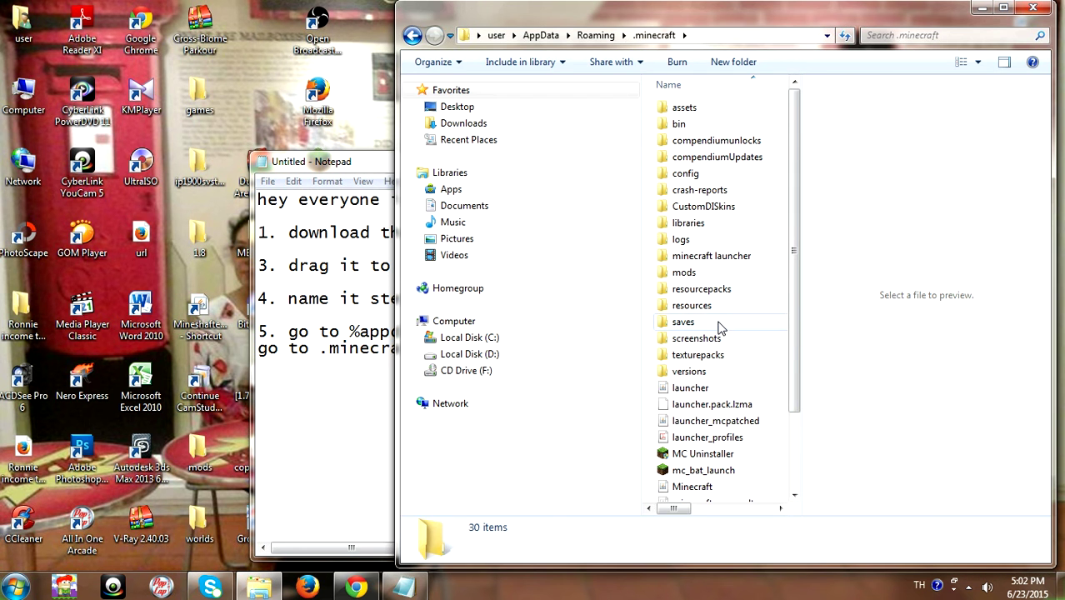
{"action": "left_click", "coordinate": [729, 374]}
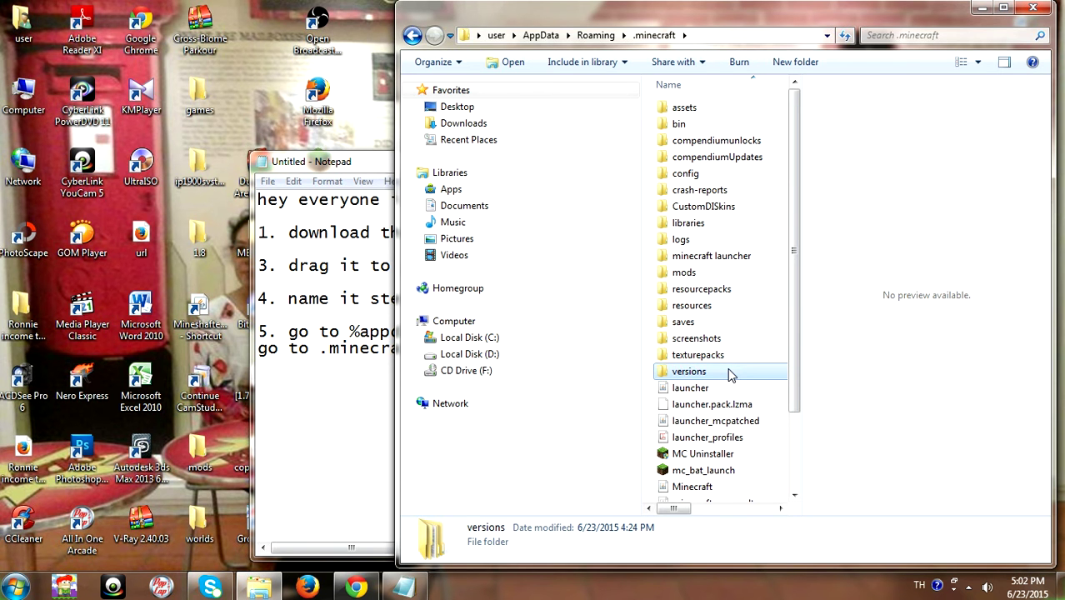
{"action": "double_click", "coordinate": [729, 374]}
- Add the line "go to version copy and paste your version" below "go to .minecraft" in the Notepad instructions
{"action": "left_click", "coordinate": [362, 403]}
{"action": "left_click", "coordinate": [493, 362]}
{"action": "type", "text": "go"}
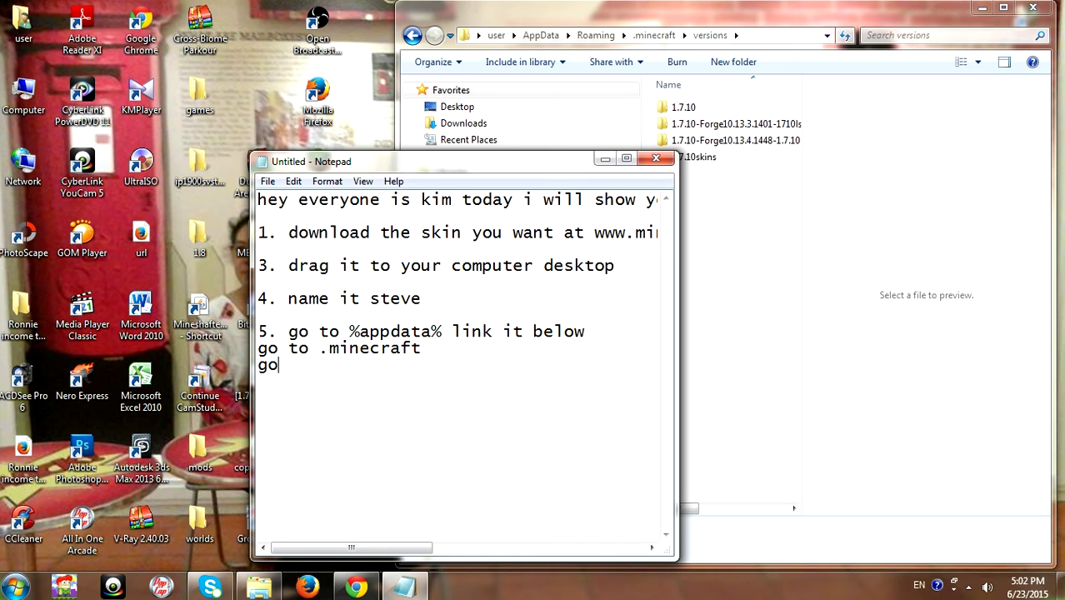
{"action": "type", "text": " to versio"}
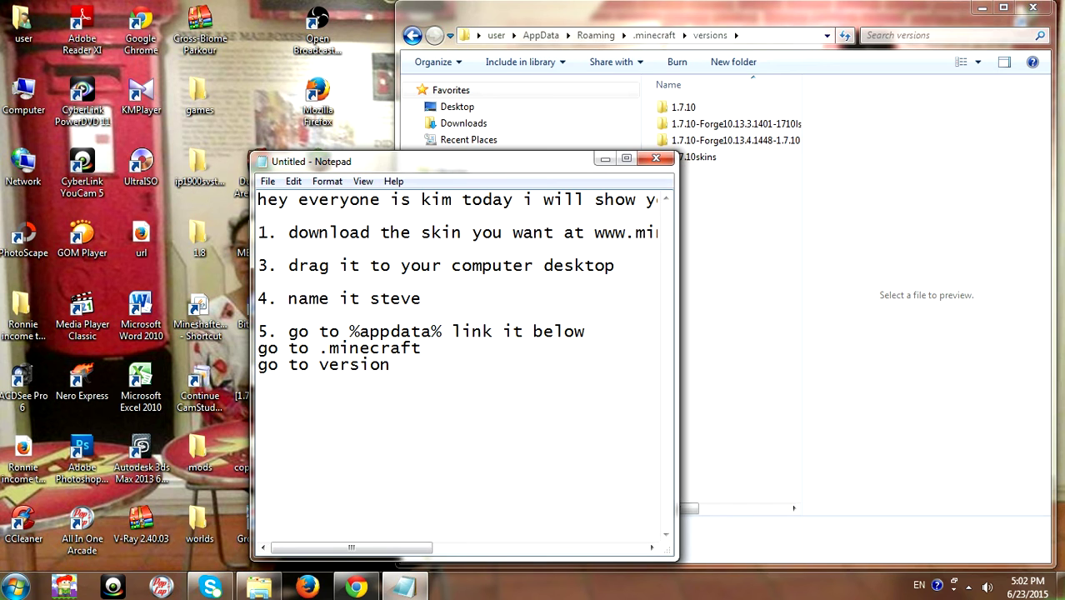
{"action": "type", "text": "n copy and p"}
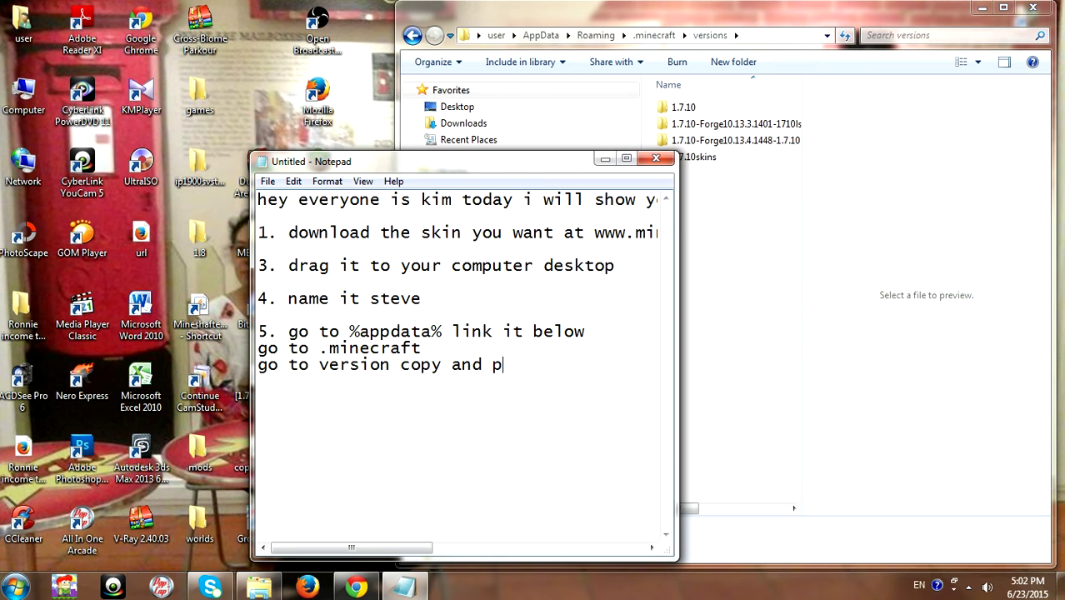
{"action": "type", "text": "aste your version"}
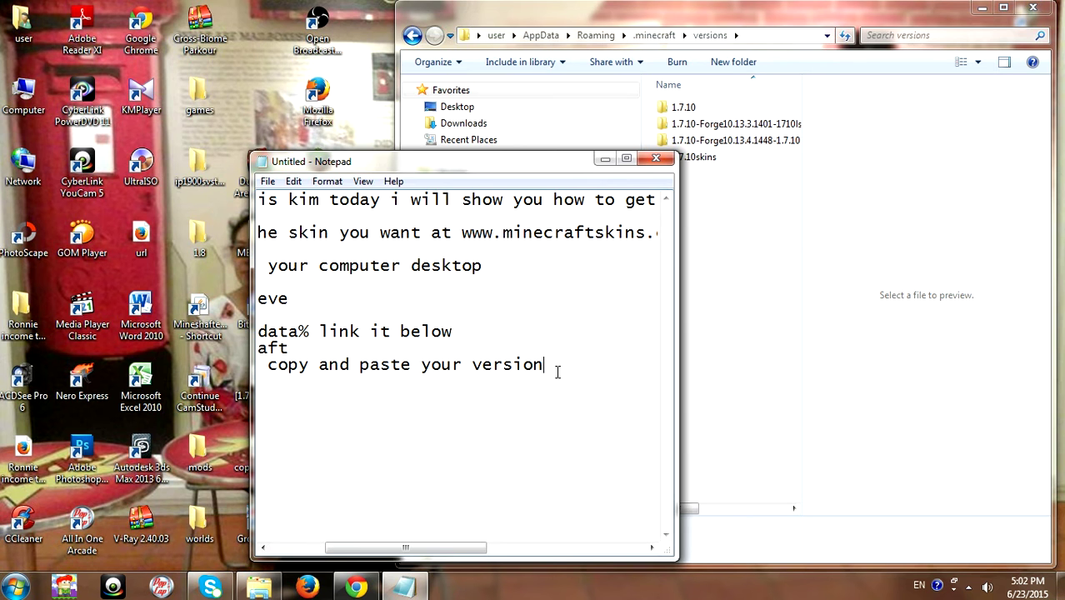
{"action": "left_click_drag", "start_coordinate": [554, 367], "coordinate": [583, 373]}
- Copy the 1.7.10 folder, paste the duplicate into the versions folder, and dismiss the copy progress dialog
{"action": "left_click", "coordinate": [606, 160]}
{"action": "left_click", "coordinate": [679, 111]}
{"action": "right_click", "coordinate": [677, 108]}
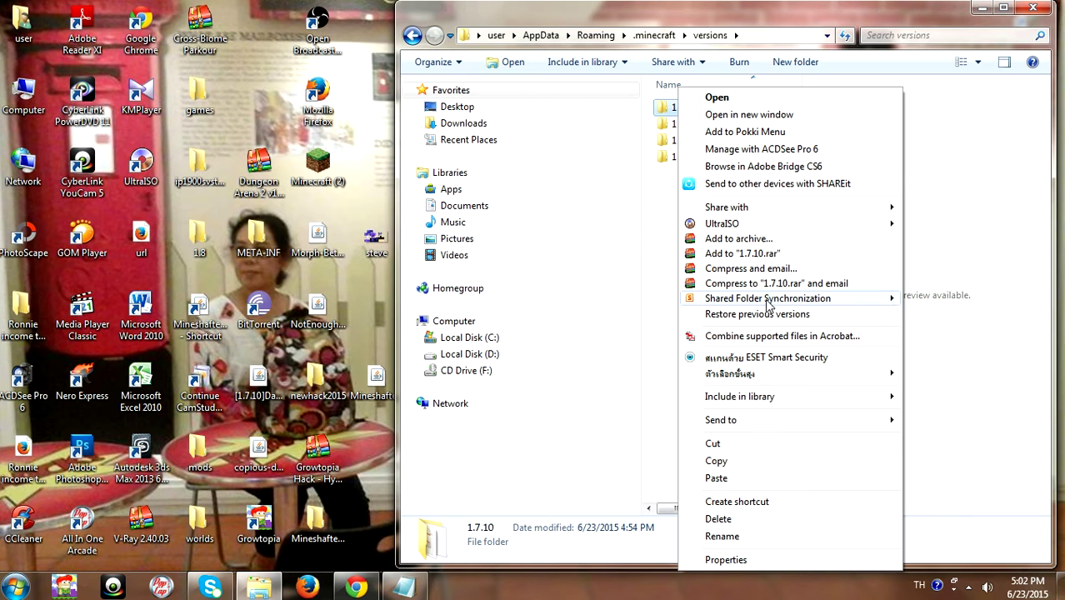
{"action": "left_click", "coordinate": [733, 466]}
{"action": "left_click", "coordinate": [707, 212]}
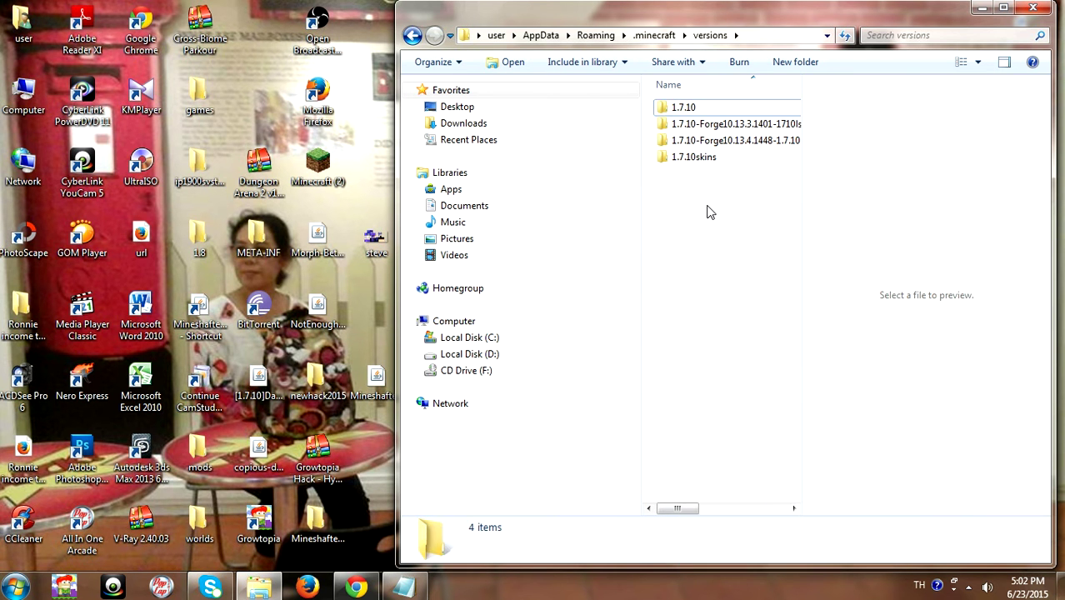
{"action": "right_click", "coordinate": [708, 208]}
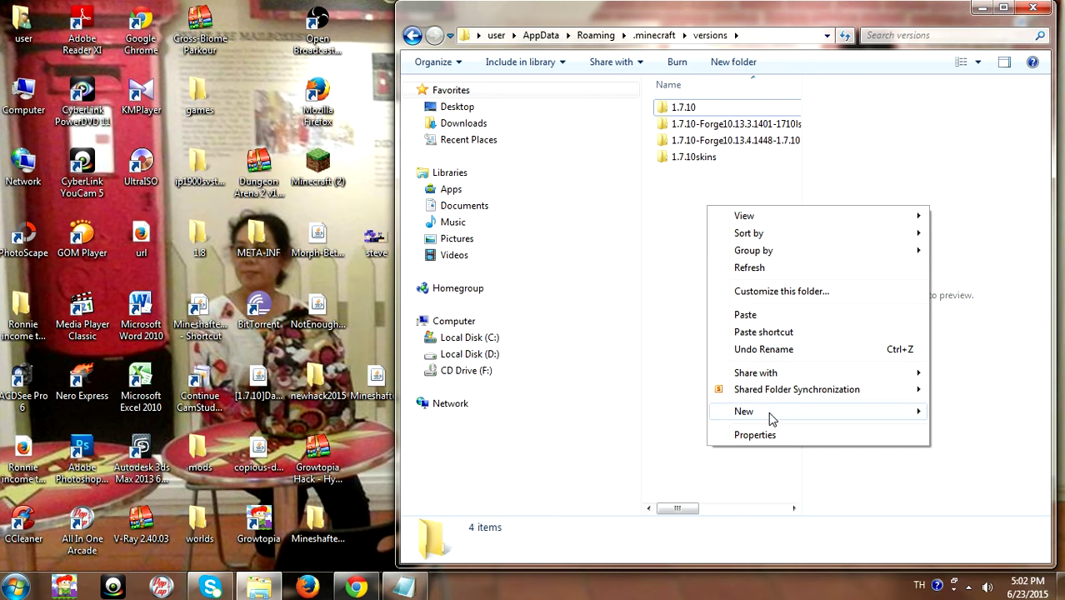
{"action": "left_click", "coordinate": [745, 315]}
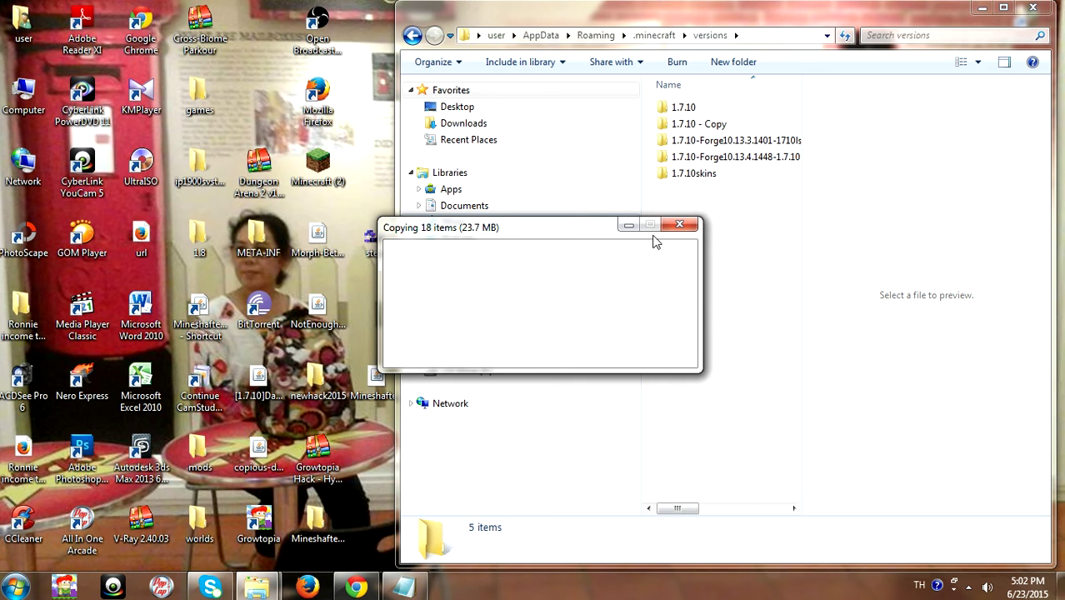
{"action": "left_click", "coordinate": [678, 226]}
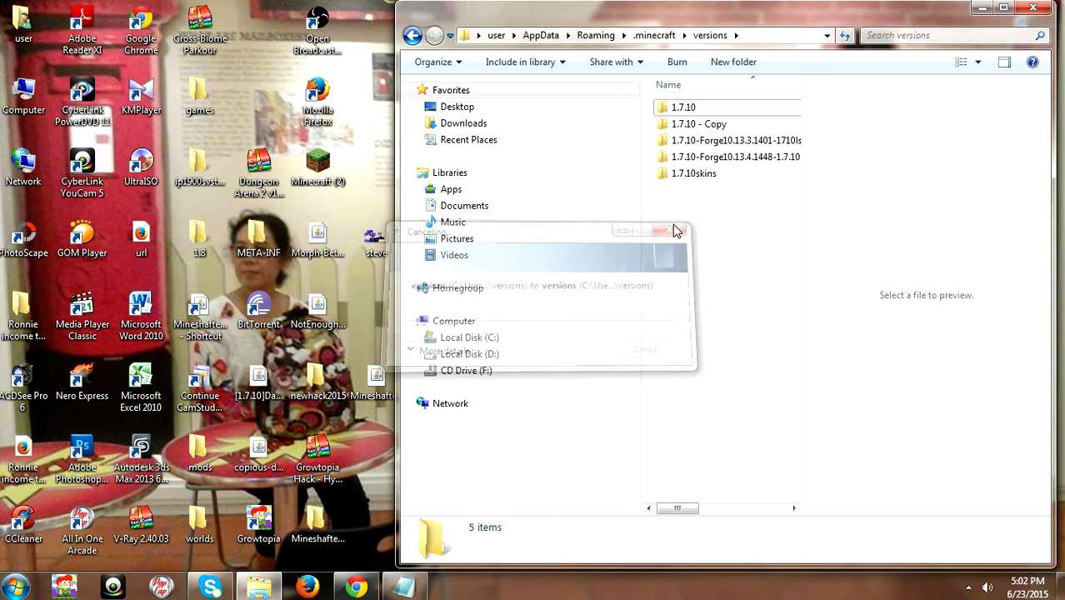
- Add the instruction "6. rename it what ever you want" to the Notepad notes, separated by a blank line
{"action": "left_click", "coordinate": [404, 589]}
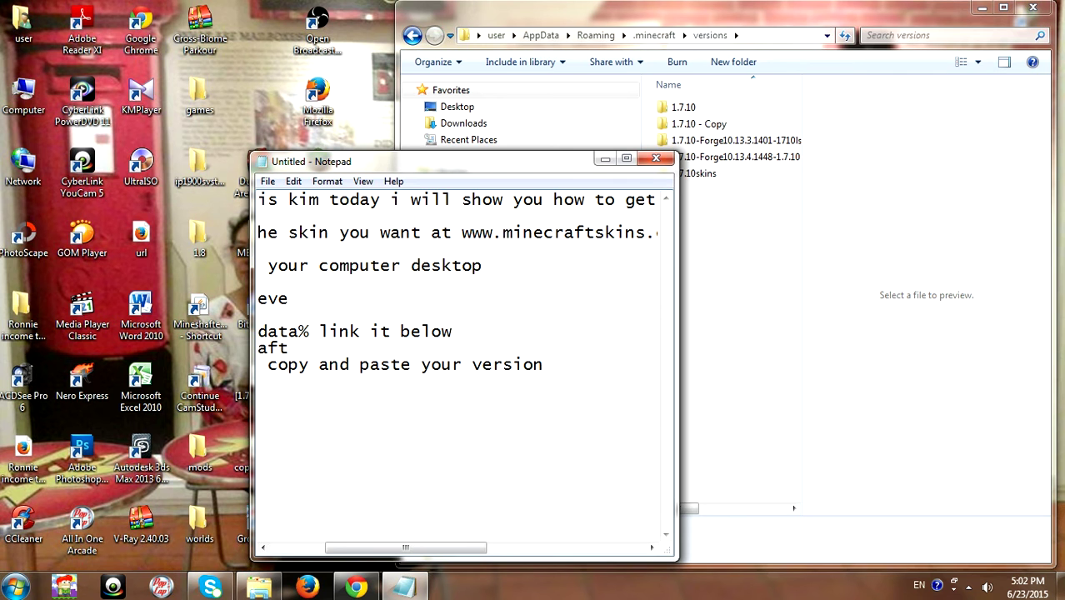
{"action": "key", "text": "Return"}
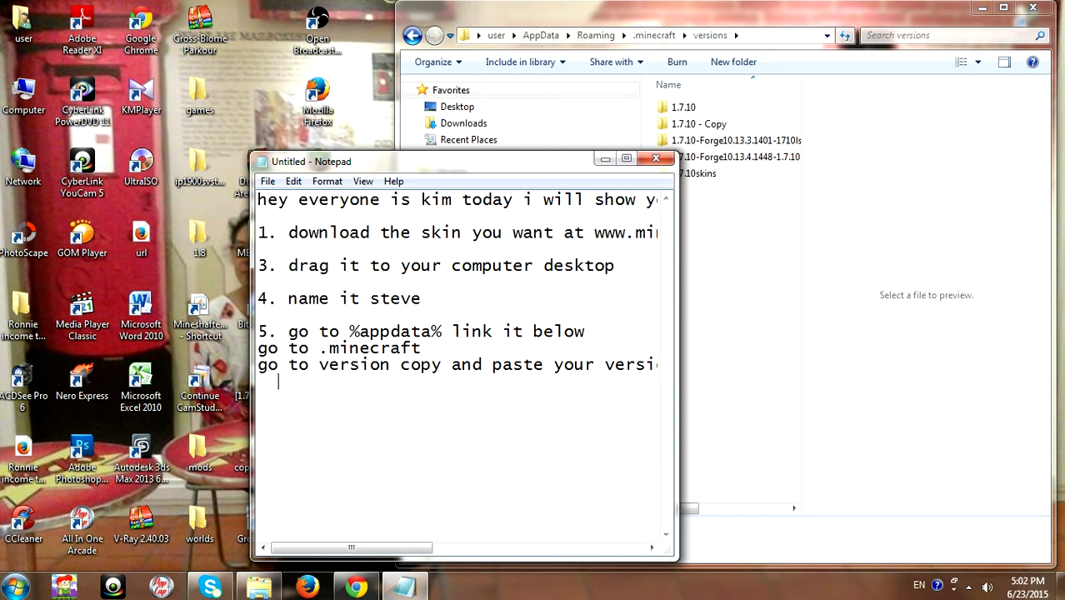
{"action": "key", "text": "BackSpace"}
{"action": "type", "text": "6. rea"}
{"action": "key", "text": "BackSpace"}
{"action": "type", "text": "name it"}
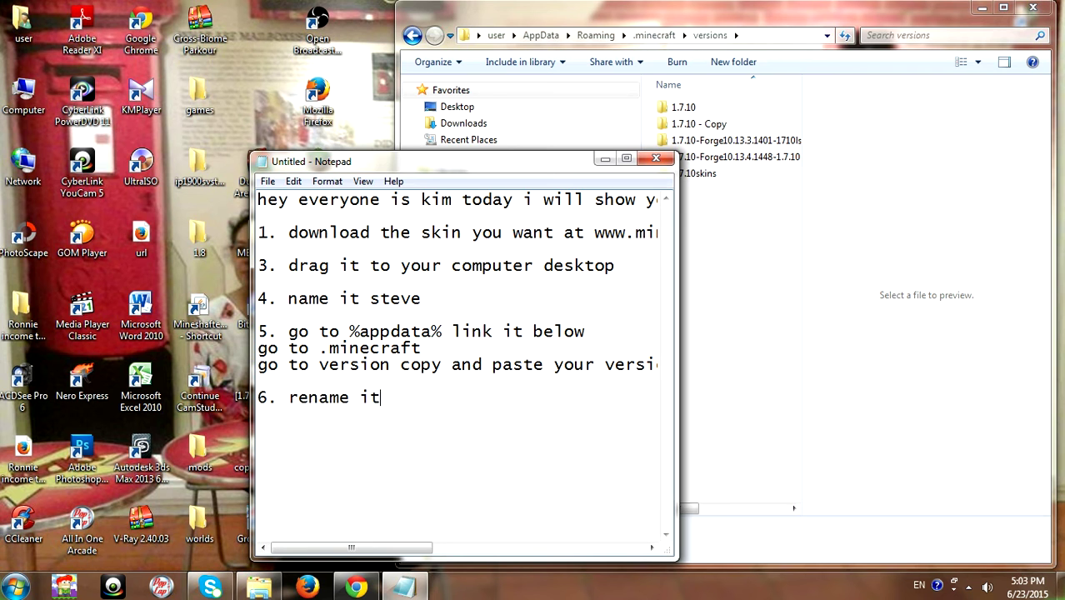
{"action": "type", "text": " what ever"}
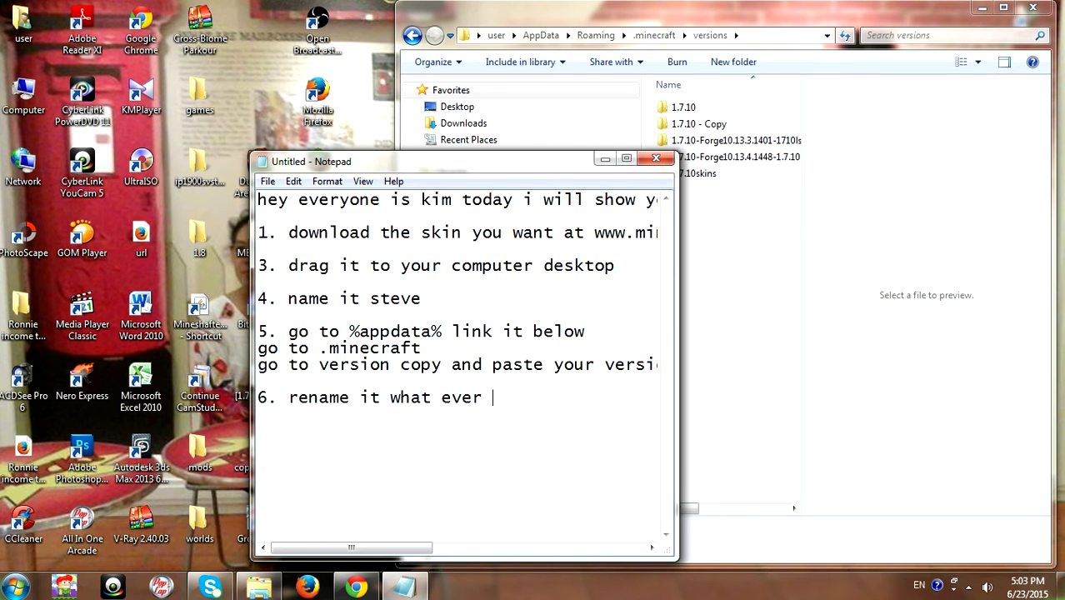
{"action": "type", "text": "you wa"}
{"action": "left_click_drag", "start_coordinate": [573, 397], "coordinate": [267, 395]}
{"action": "left_click", "coordinate": [632, 398]}
- Rename the "1.7.10 - Copy" folder to 1.7.10sss
{"action": "left_click", "coordinate": [604, 159]}
{"action": "left_click", "coordinate": [725, 123]}
{"action": "right_click", "coordinate": [720, 124]}
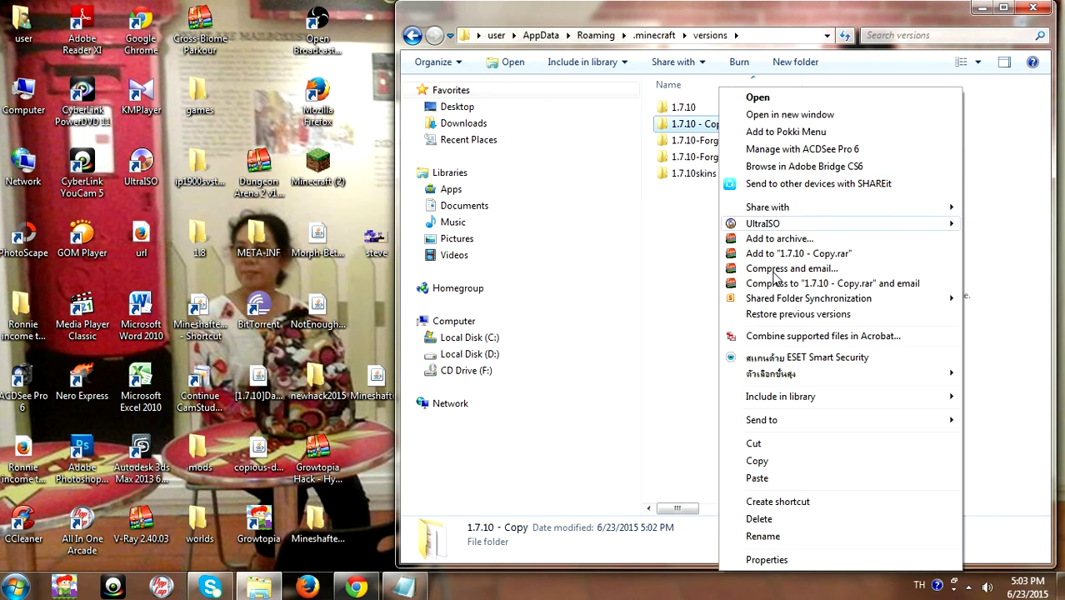
{"action": "left_click", "coordinate": [760, 536]}
{"action": "key", "text": "BackSpace"}
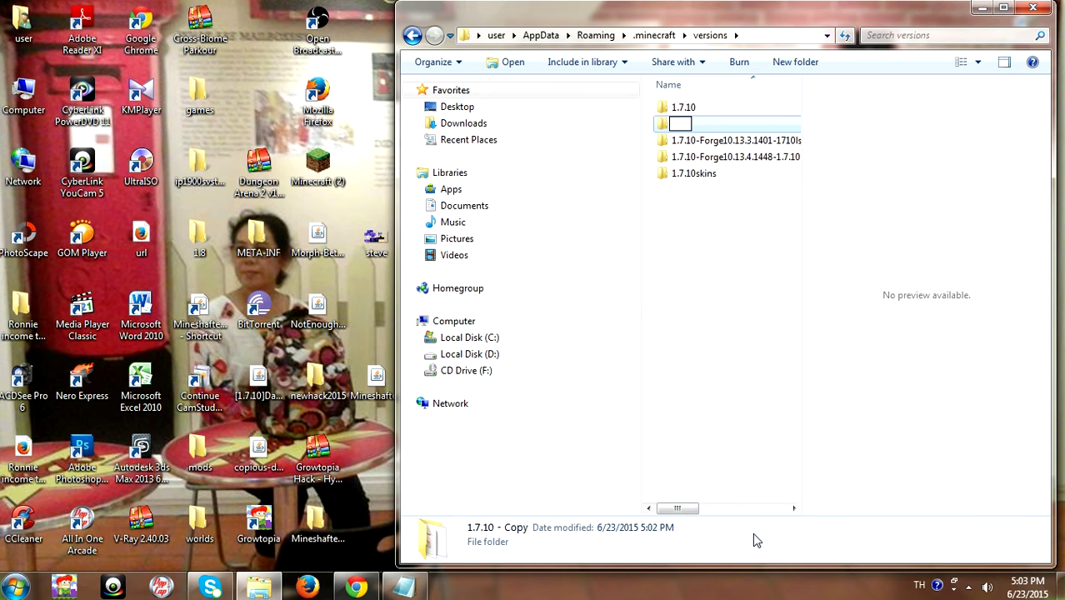
{"action": "type", "text": "ๅใึใๅจ"}
{"action": "key", "text": "BackSpace"}
{"action": "key", "text": "BackSpace"}
{"action": "key", "text": "BackSpace"}
{"action": "key", "text": "BackSpace"}
{"action": "key", "text": "BackSpace"}
{"action": "key", "text": "BackSpace"}
{"action": "key", "text": "alt+shift"}
{"action": "type", "text": "1.7.10sss"}
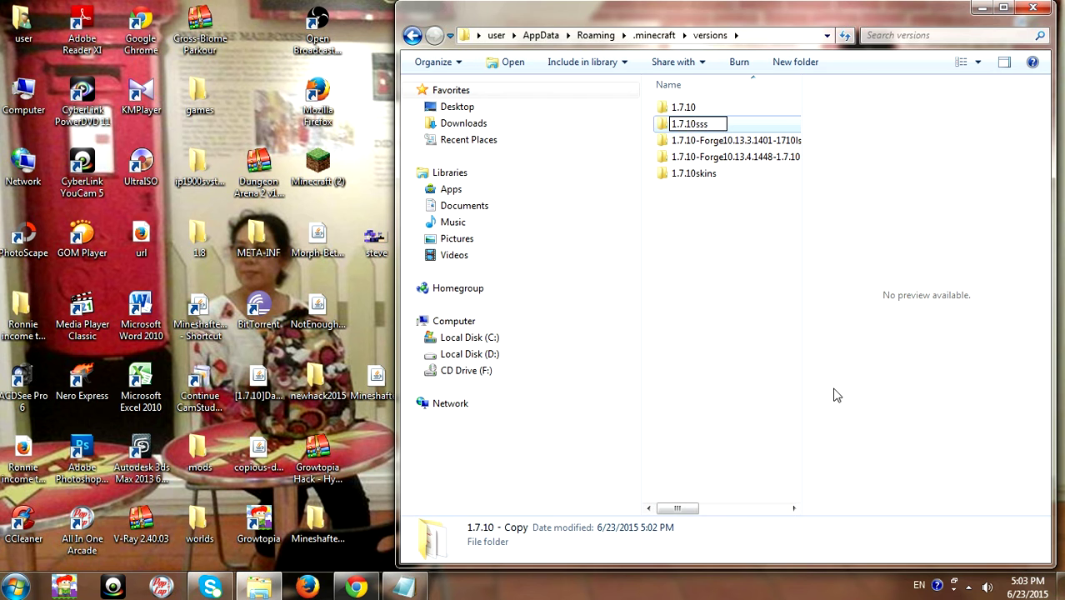
{"action": "left_click", "coordinate": [969, 587]}
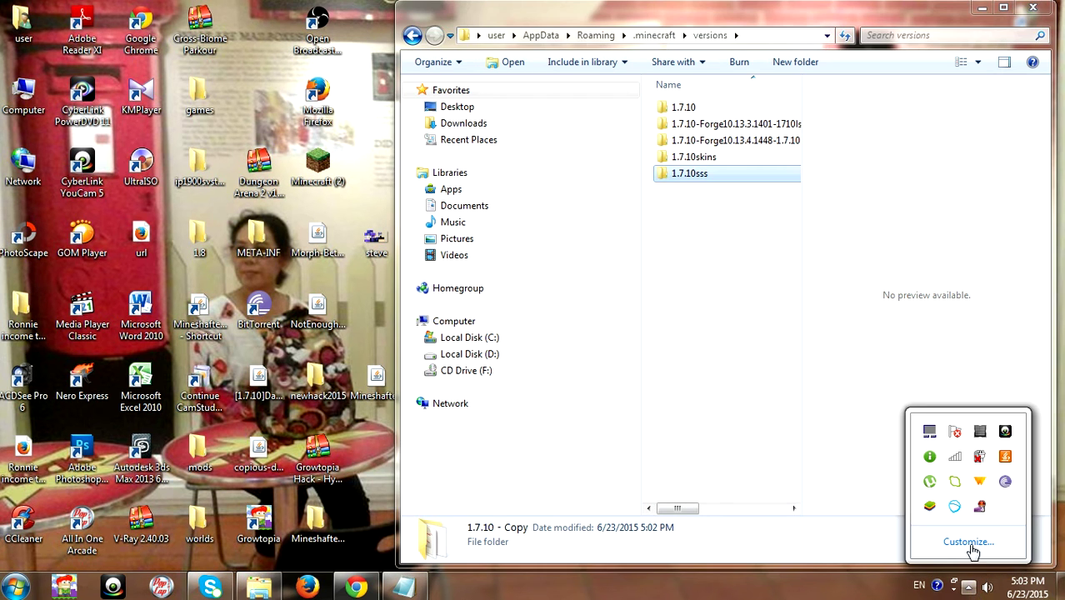
{"action": "right_click", "coordinate": [979, 510]}
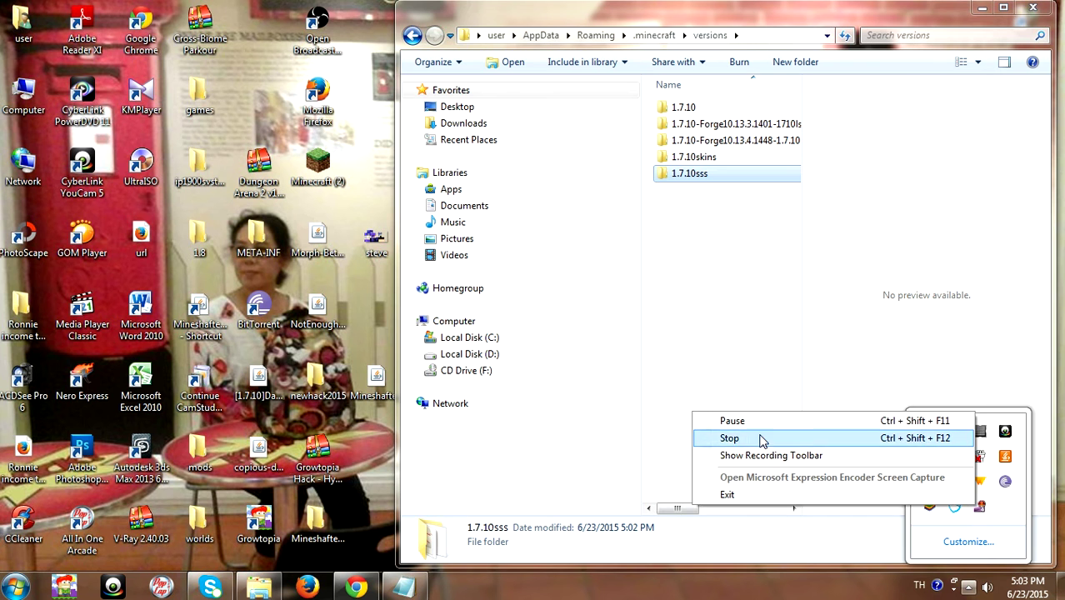
{"action": "left_click", "coordinate": [723, 188]}
- Open the 1.7.10sss folder and delete its 1.7.10-natives subfolder
{"action": "double_click", "coordinate": [689, 174]}
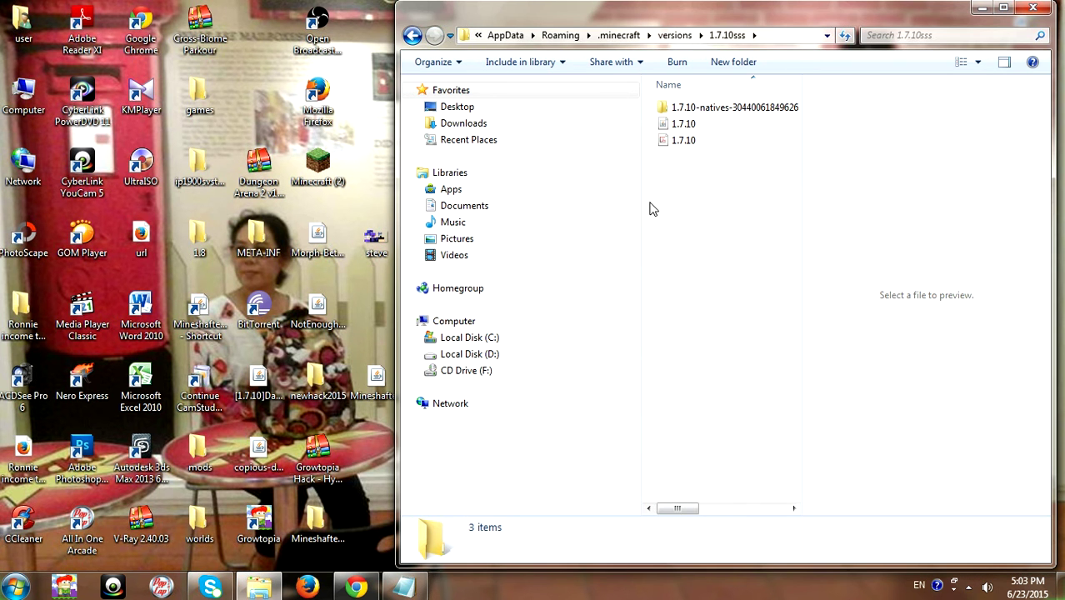
{"action": "right_click", "coordinate": [670, 109]}
{"action": "left_click", "coordinate": [707, 519]}
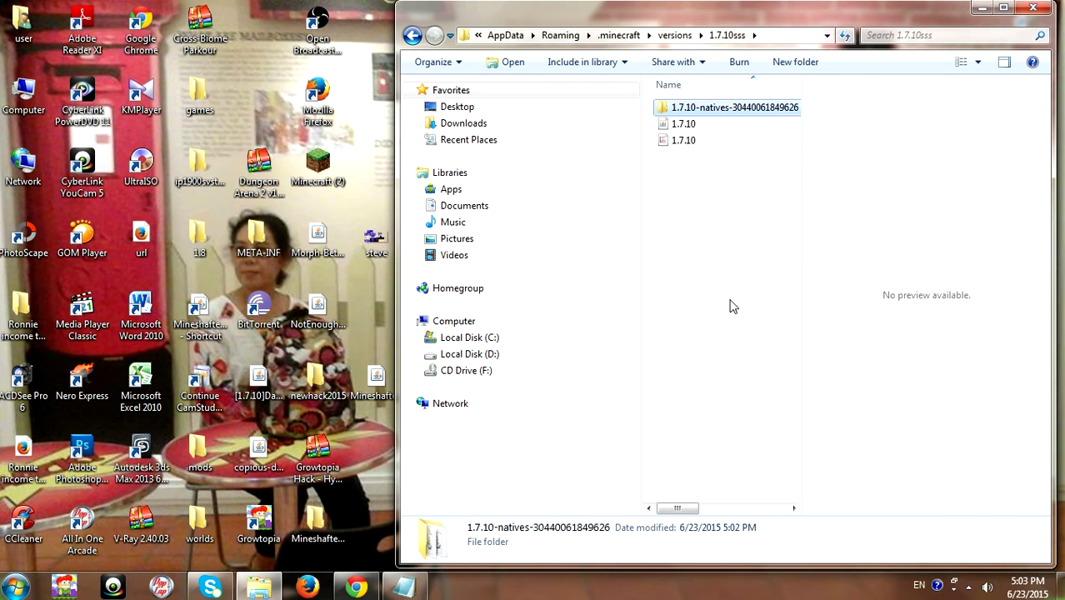
{"action": "left_click", "coordinate": [587, 356]}
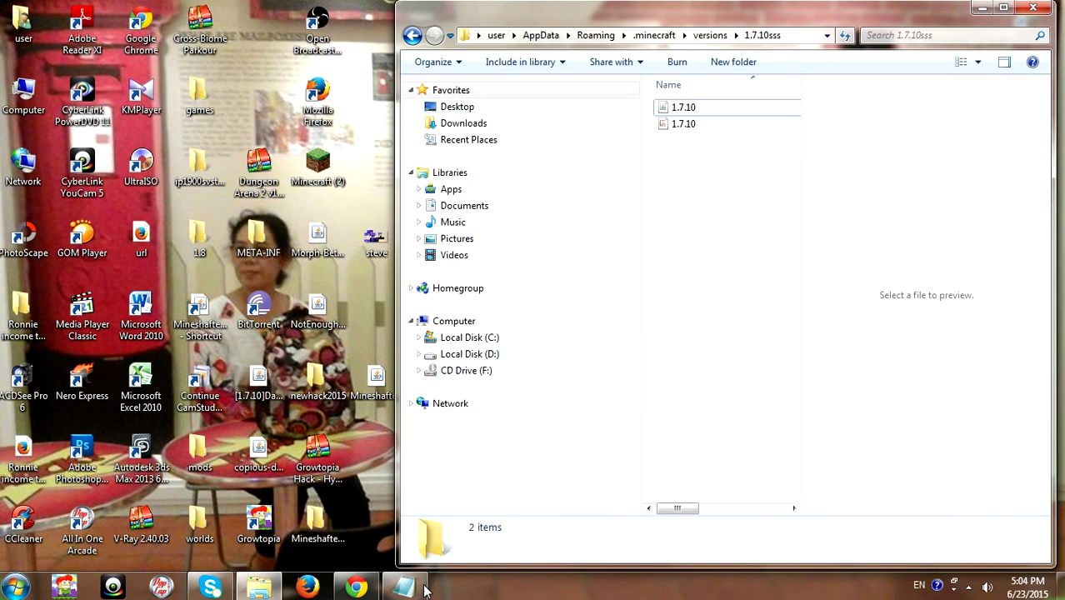
- Extend instruction 6 in the Notepad notes with "go in the folder you created"
{"action": "left_click", "coordinate": [403, 588]}
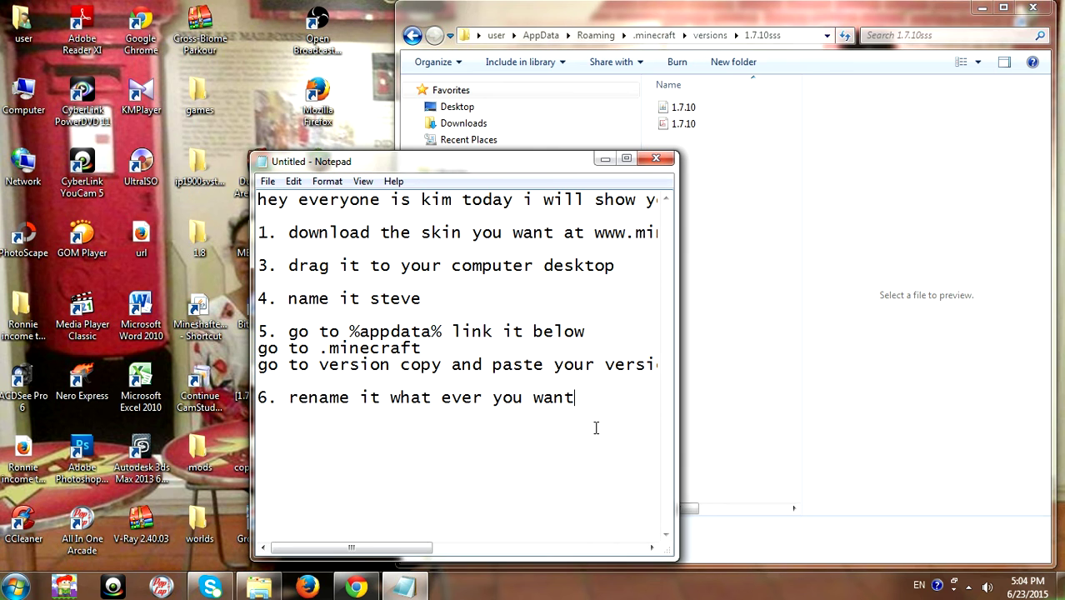
{"action": "type", "text": "go in the fo"}
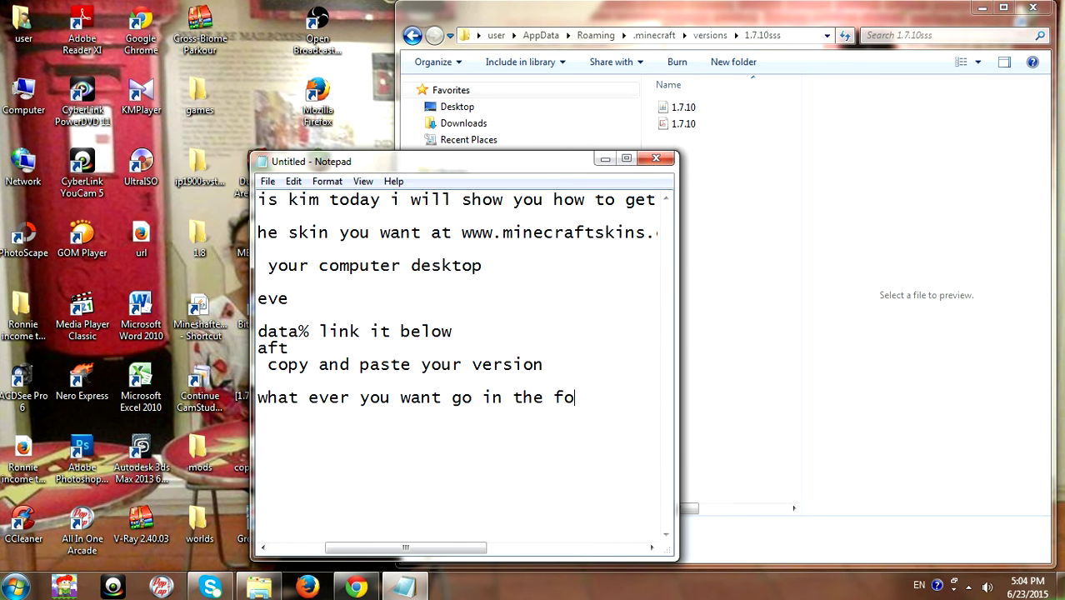
{"action": "type", "text": "lder you created"}
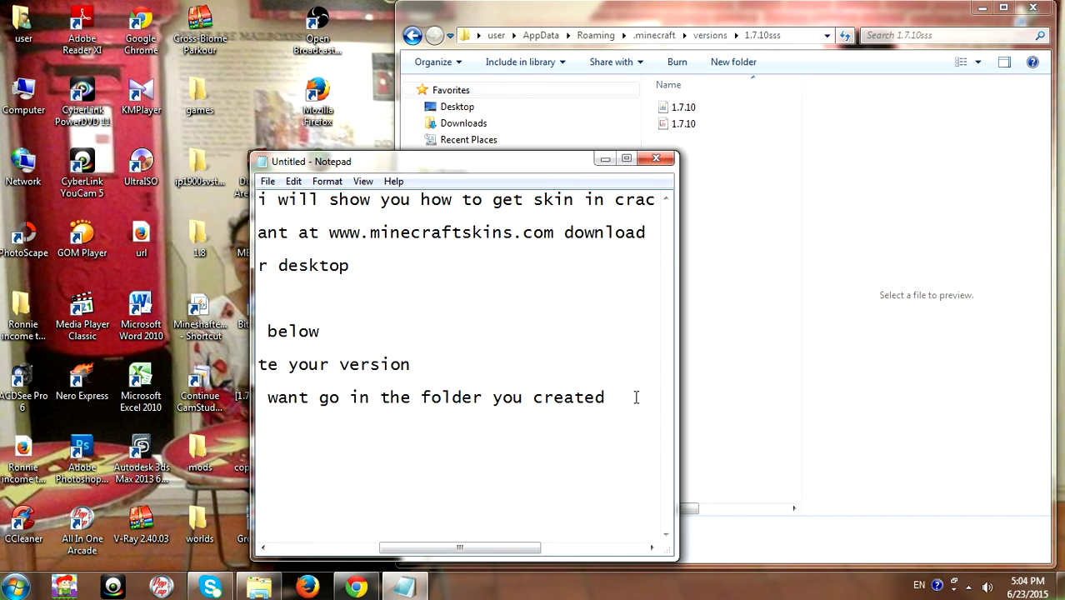
{"action": "key", "text": "Return"}
{"action": "key", "text": "Return"}
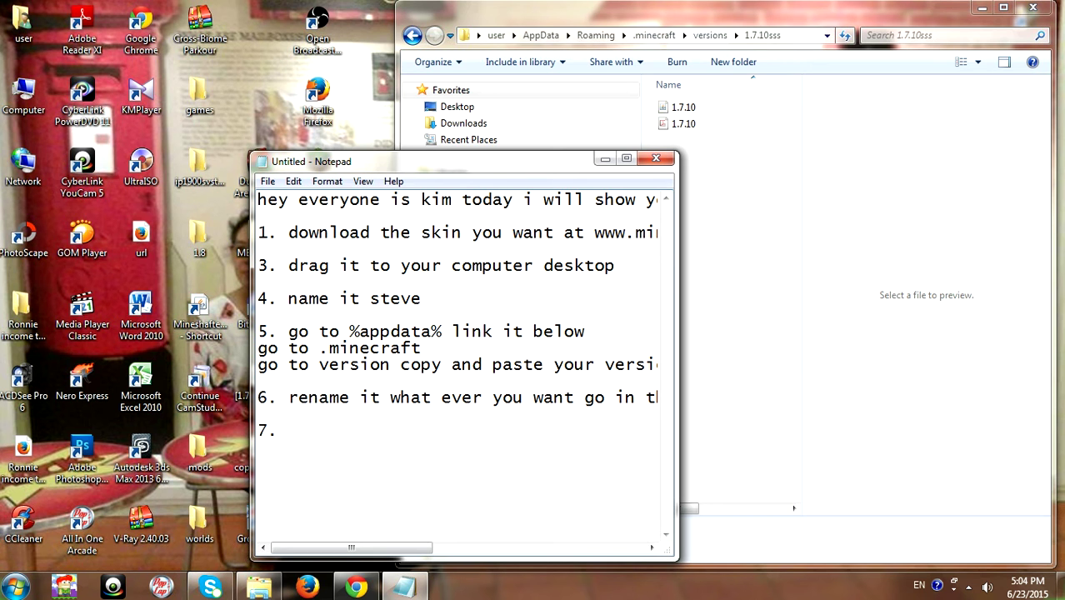
{"action": "key", "text": "BackSpace"}
{"action": "key", "text": "BackSpace"}
{"action": "key", "text": "BackSpace"}
{"action": "key", "text": "BackSpace"}
{"action": "key", "text": "BackSpace"}
{"action": "key", "text": "BackSpace"}
{"action": "key", "text": "BackSpace"}
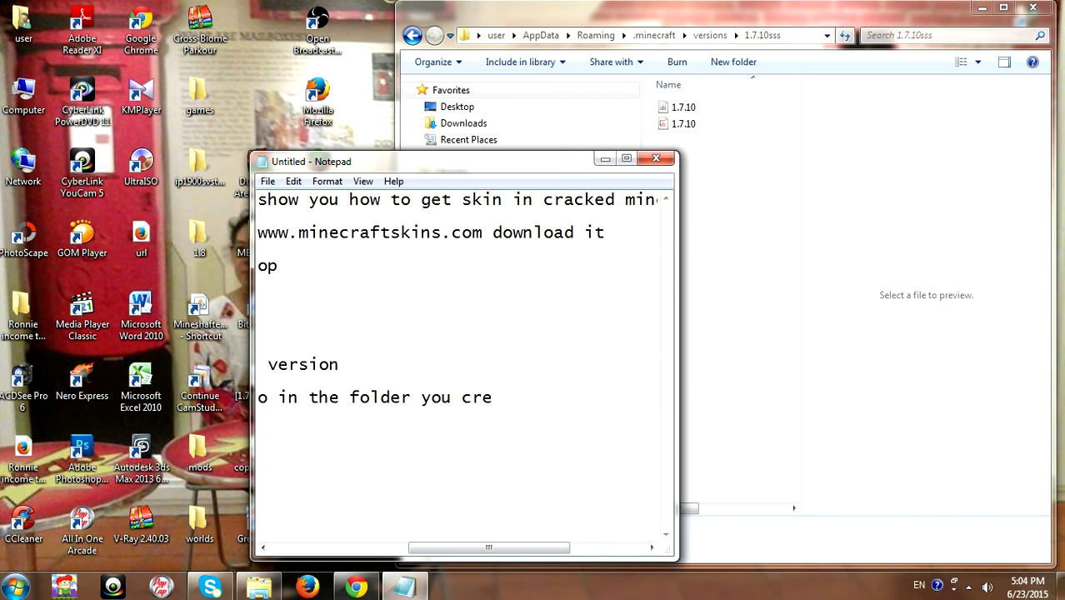
- Complete instruction 6 so that it ends with "created and renamed both of them"
{"action": "type", "text": "ated and rena"}
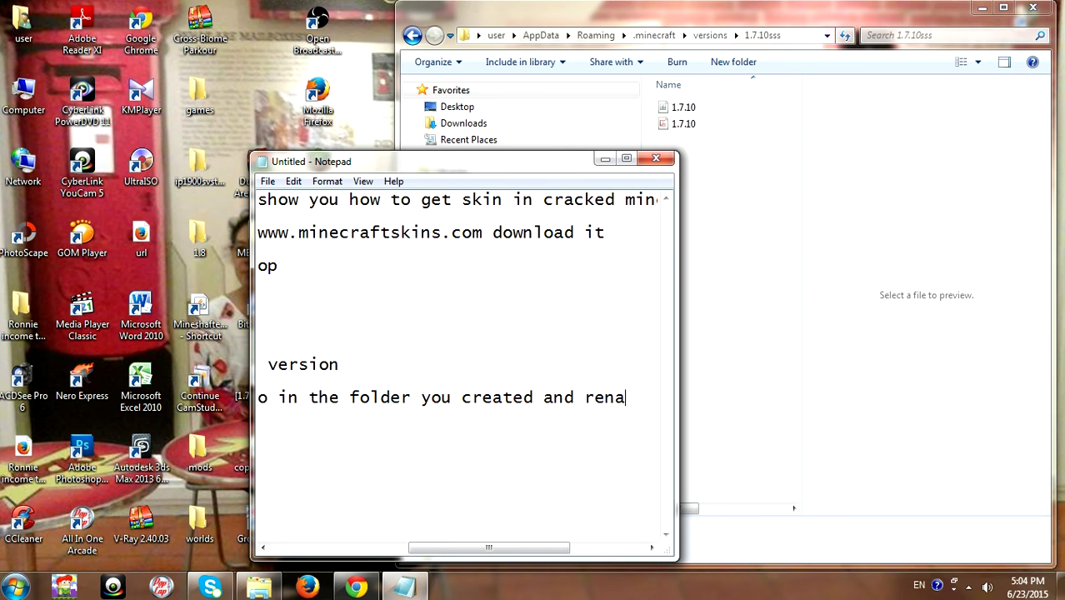
{"action": "type", "text": "med both "}
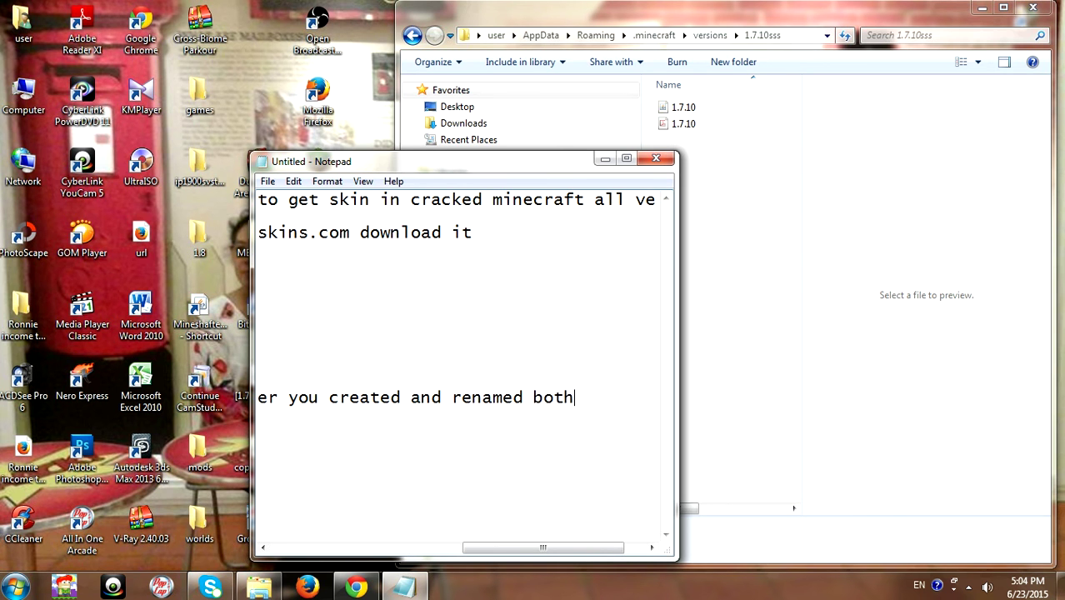
{"action": "type", "text": "og"}
{"action": "key", "text": "BackSpace"}
{"action": "type", "text": "f then"}
{"action": "key", "text": "BackSpace"}
{"action": "type", "text": "m"}
- Try to rename both 1.7.10 files in the 1.7.10sss folder to 1.7.10sss at once
{"action": "left_click", "coordinate": [606, 158]}
{"action": "left_click", "coordinate": [697, 105]}
{"action": "left_click", "coordinate": [697, 124], "text": "ctrl"}
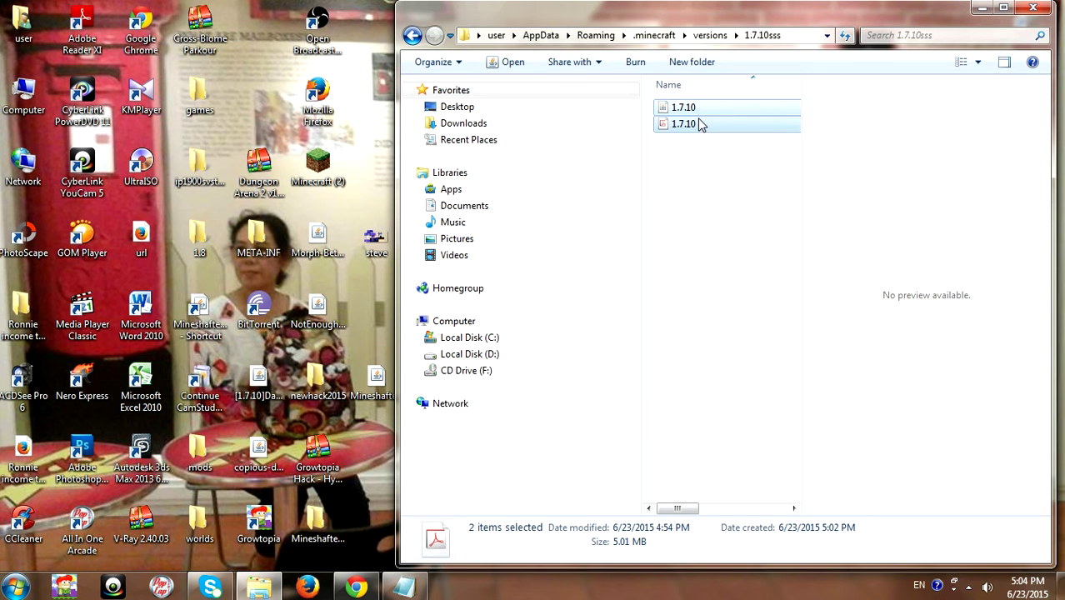
{"action": "right_click", "coordinate": [696, 123]}
{"action": "left_click", "coordinate": [754, 414]}
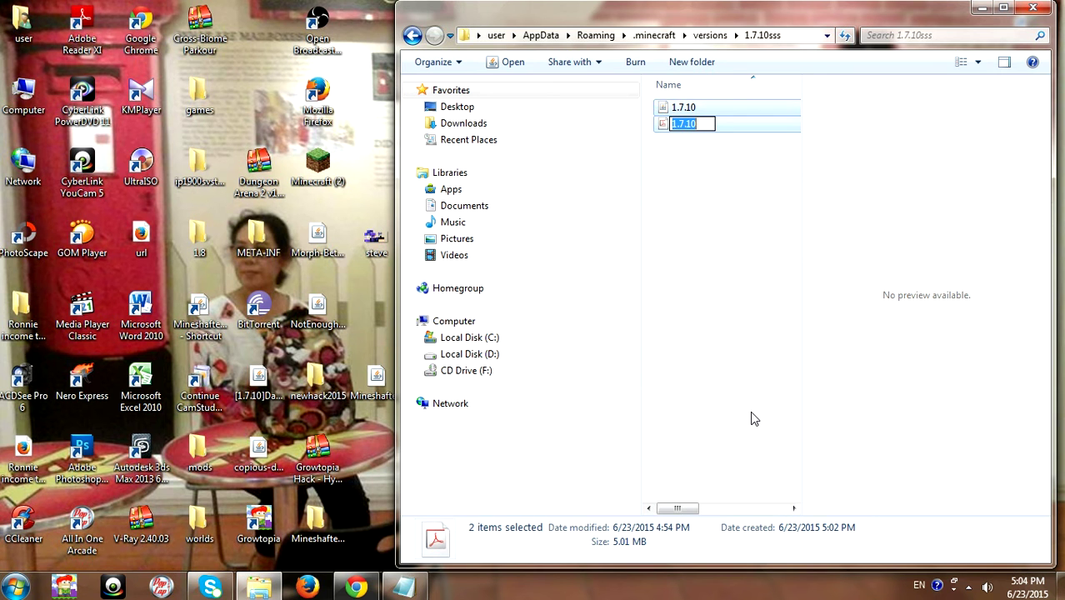
{"action": "key", "text": "BackSpace"}
{"action": "type", "text": "1.7.10sss"}
{"action": "key", "text": "Return"}
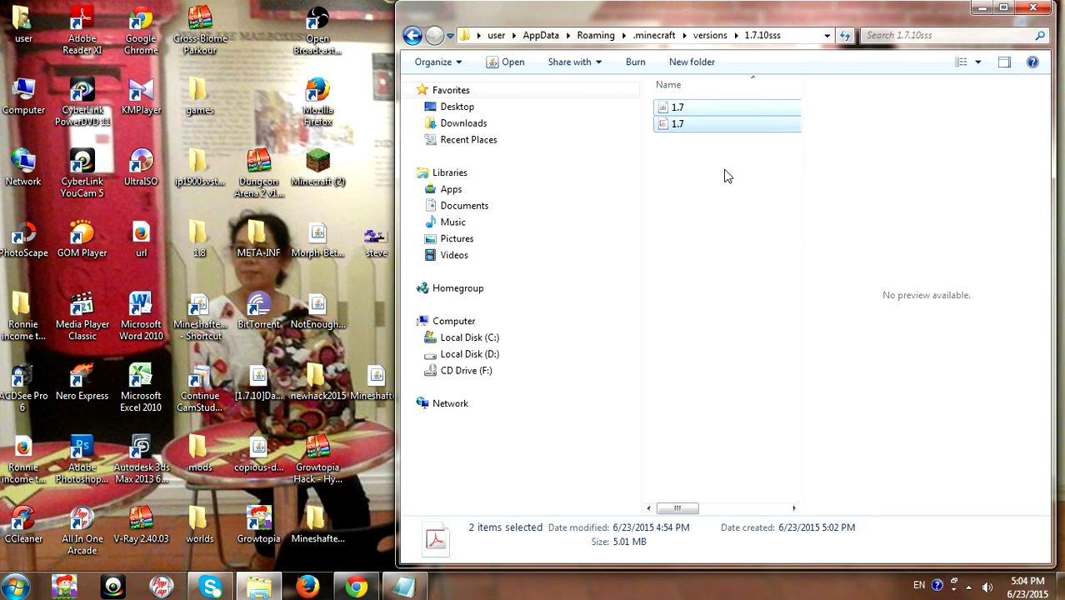
- Return to the versions folder to check the duplicated folder's name, and reopen 1.7.10sss
{"action": "left_click", "coordinate": [411, 35]}
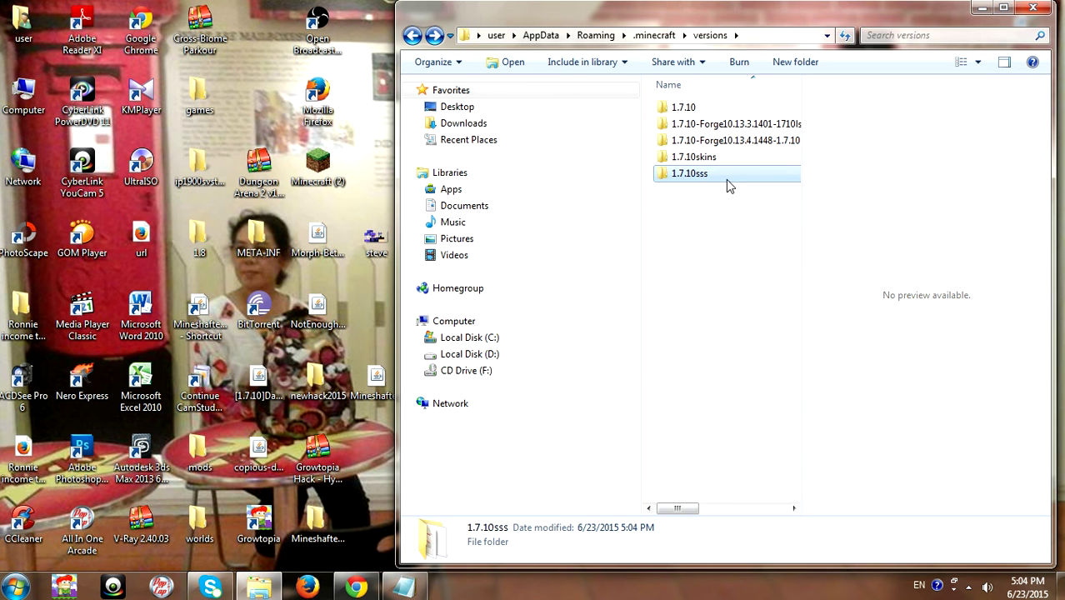
{"action": "double_click", "coordinate": [726, 178]}
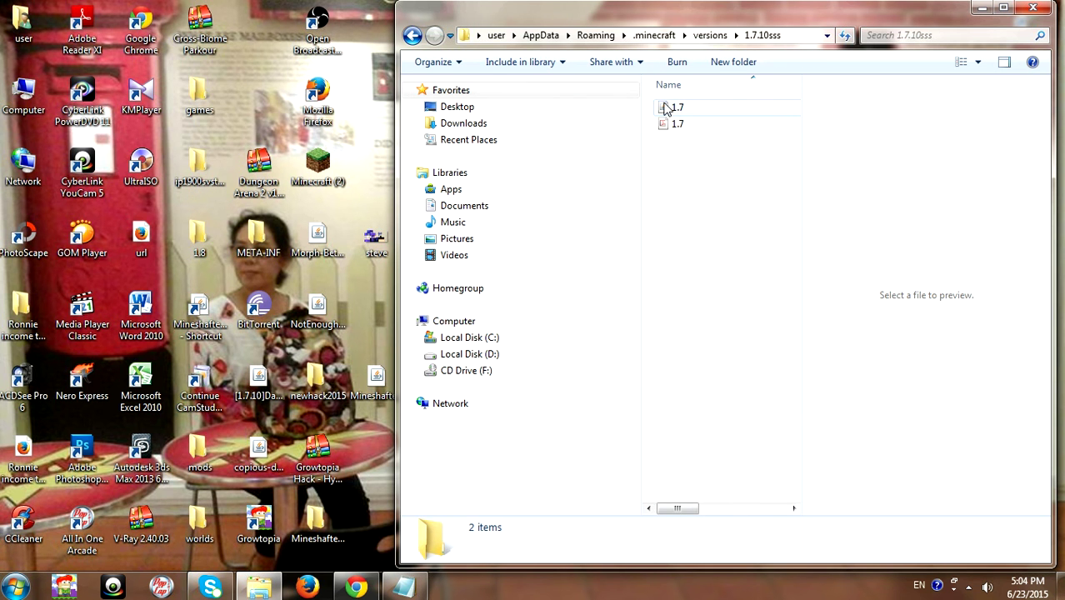
{"action": "right_click", "coordinate": [666, 109]}
{"action": "left_click", "coordinate": [648, 333]}
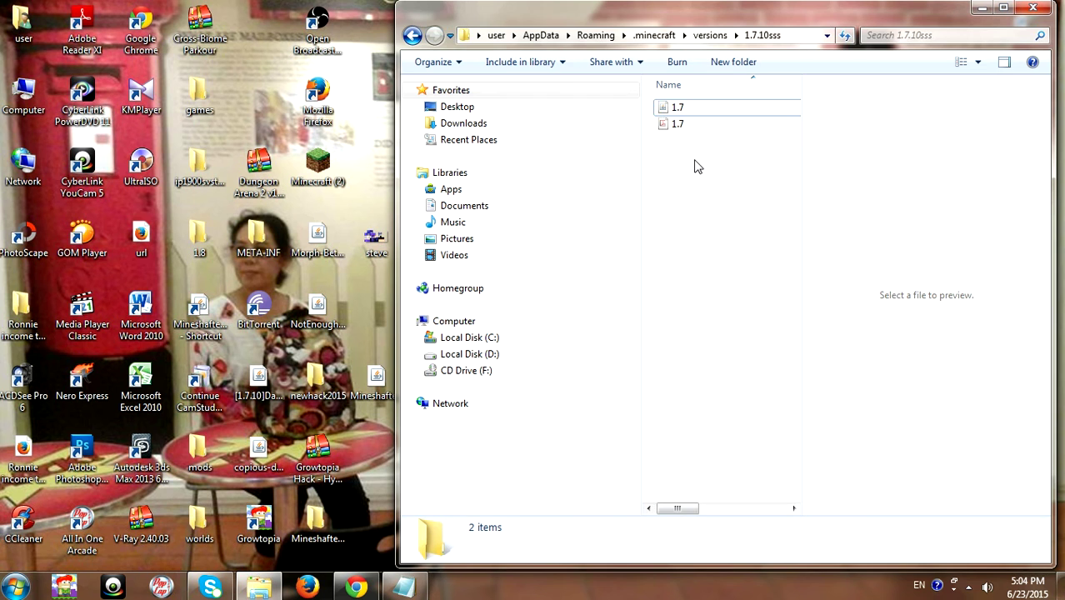
{"action": "left_click", "coordinate": [987, 588]}
{"action": "left_click_drag", "start_coordinate": [983, 433], "coordinate": [940, 428]}
{"action": "left_click", "coordinate": [775, 283]}
- Try to rename both 1.7 files in the 1.7.10sss folder to 1.7.10sss in one operation
{"action": "left_click_drag", "start_coordinate": [704, 142], "coordinate": [696, 100]}
{"action": "right_click", "coordinate": [667, 103]}
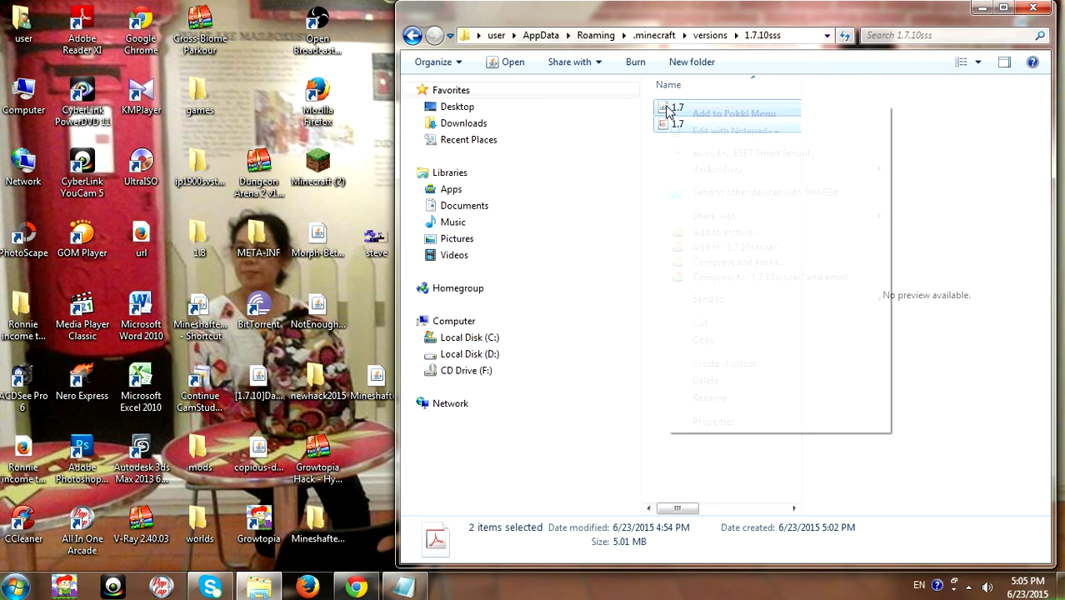
{"action": "left_click", "coordinate": [740, 399]}
{"action": "key", "text": "BackSpace"}
{"action": "type", "text": "1."}
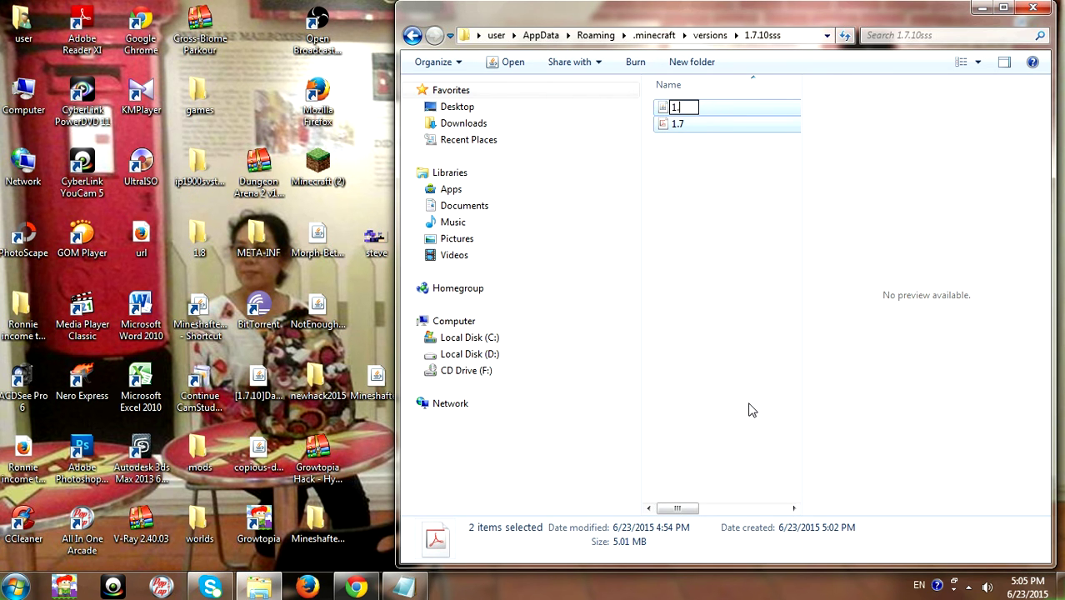
{"action": "type", "text": "7.10sss"}
{"action": "key", "text": "Return"}
{"action": "key", "text": "ctrl+a"}
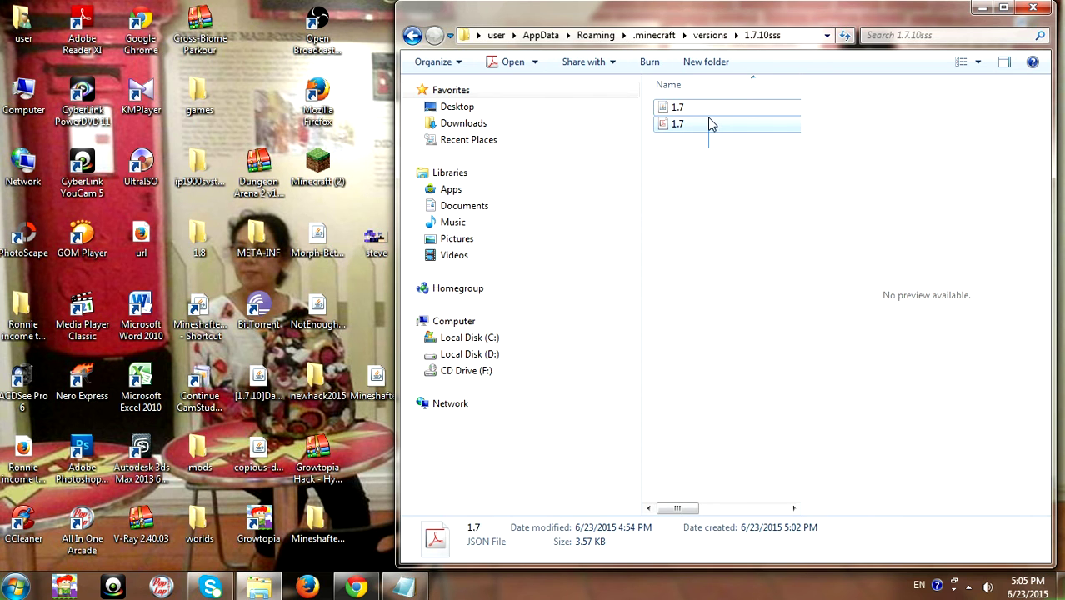
{"action": "right_click", "coordinate": [710, 110]}
{"action": "left_click", "coordinate": [779, 400]}
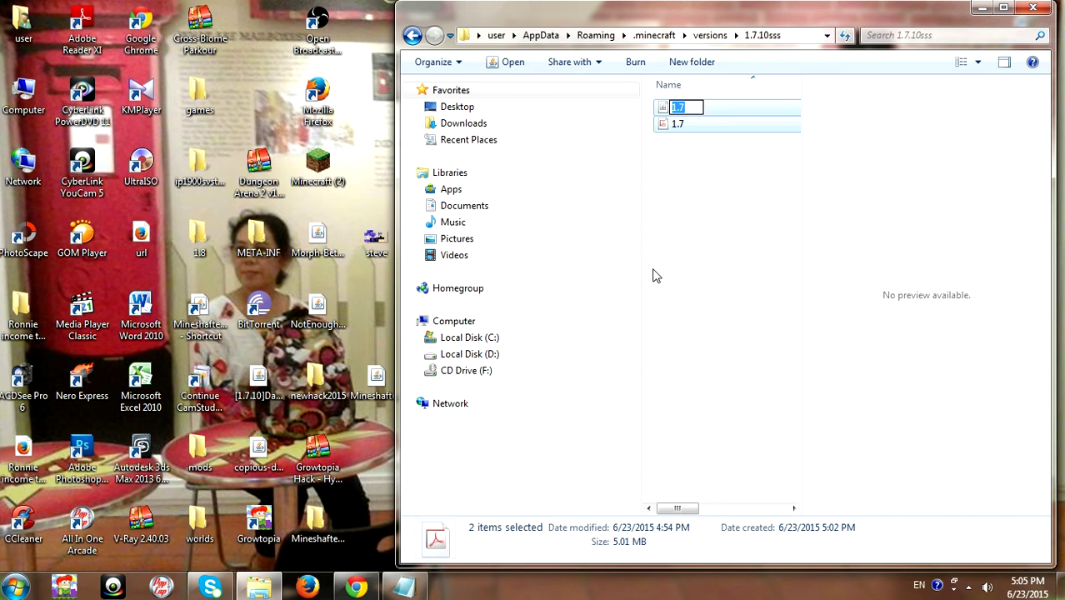
{"action": "type", "text": "1.7.10"}
{"action": "key", "text": "Escape"}
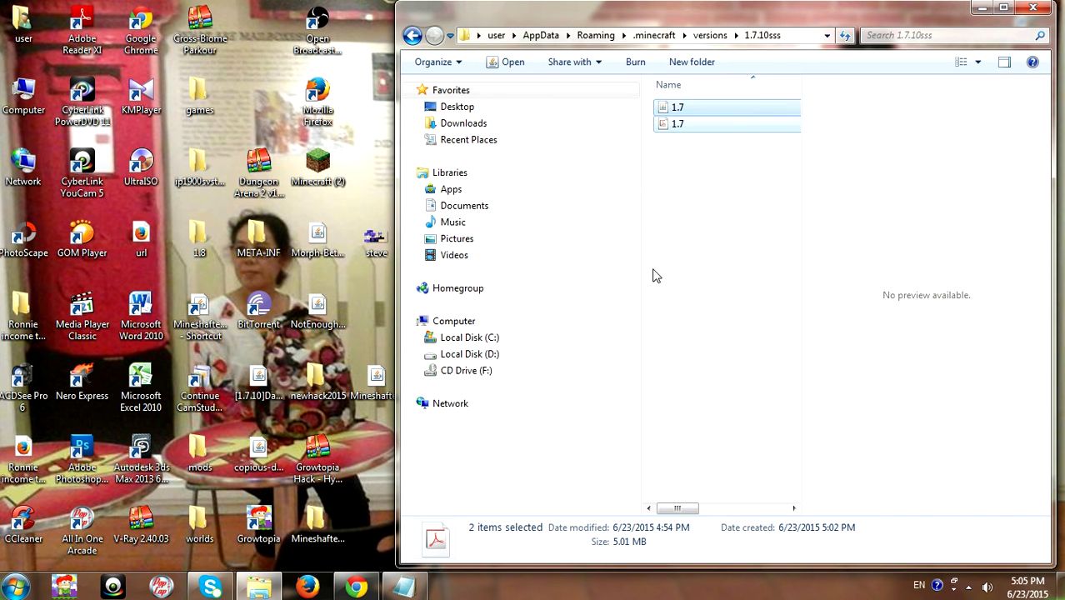
- Rename only the executable jar file in the 1.7.10sss folder to 1.7.10sss
{"action": "left_click", "coordinate": [656, 275]}
{"action": "right_click", "coordinate": [672, 107]}
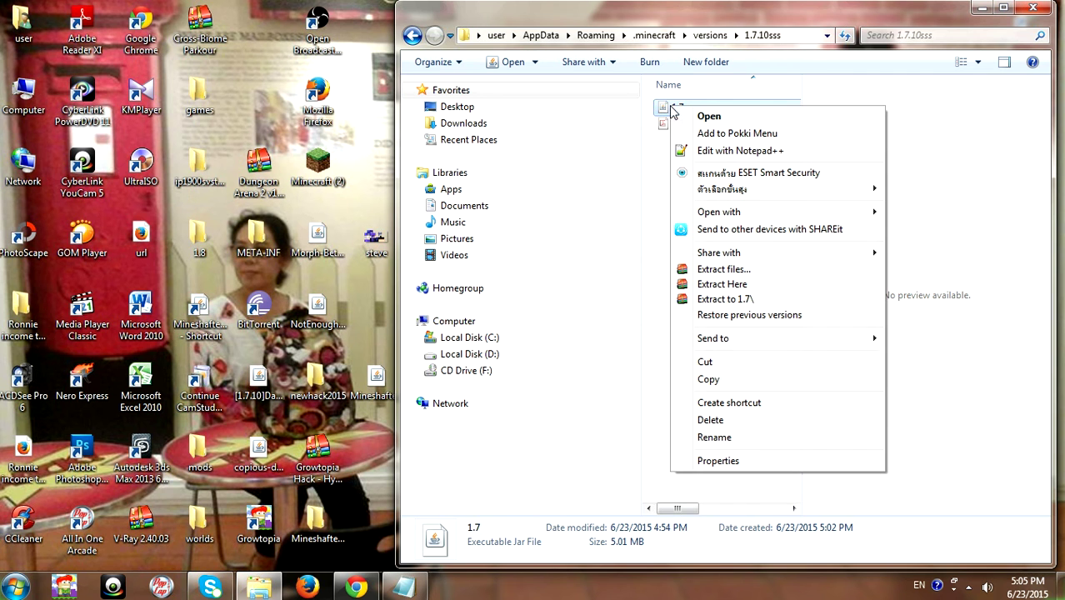
{"action": "left_click", "coordinate": [724, 439]}
{"action": "key", "text": "BackSpace"}
{"action": "type", "text": "1.7.10sss"}
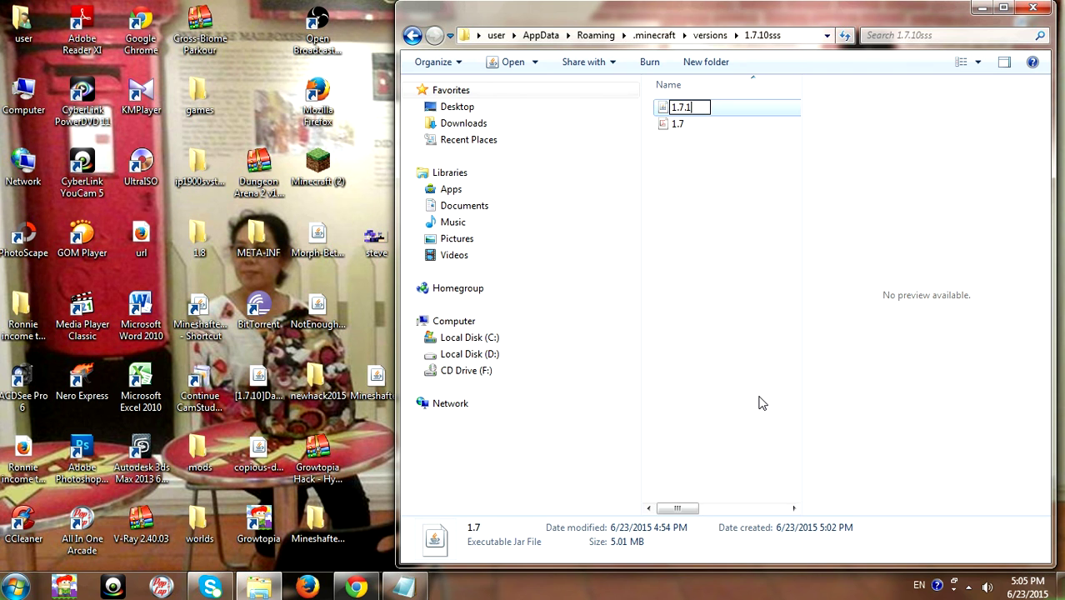
{"action": "left_click", "coordinate": [954, 586]}
{"action": "right_click", "coordinate": [984, 512]}
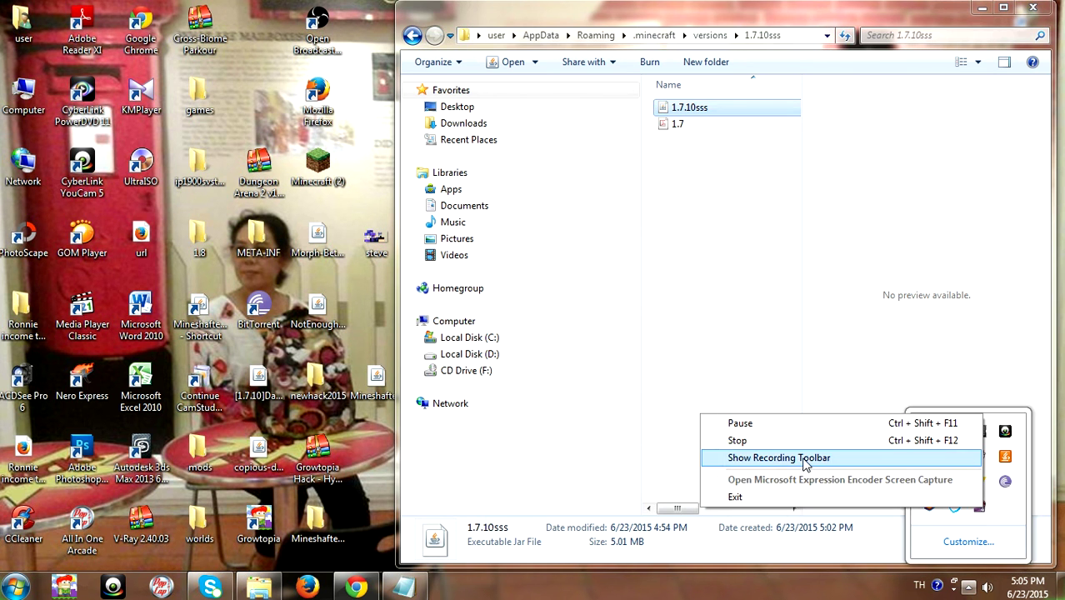
{"action": "left_click", "coordinate": [738, 423]}
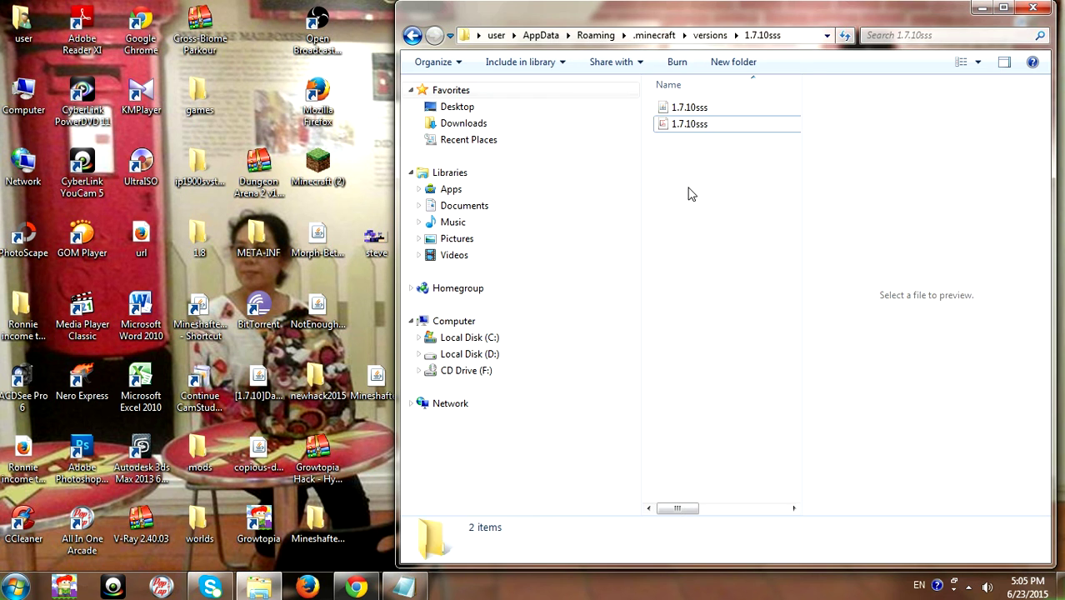
{"action": "left_click", "coordinate": [690, 123]}
{"action": "left_click", "coordinate": [689, 161]}
- Switch to the Notepad notes and add the new instruction "7. open notepad" below instruction 6
{"action": "left_click", "coordinate": [403, 586]}
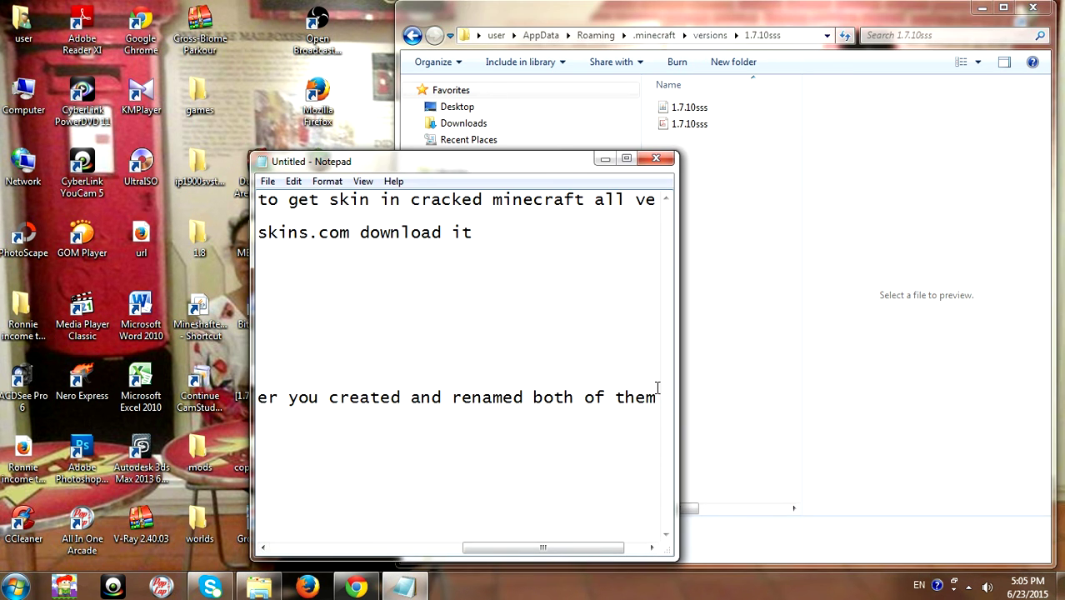
{"action": "key", "text": "Return"}
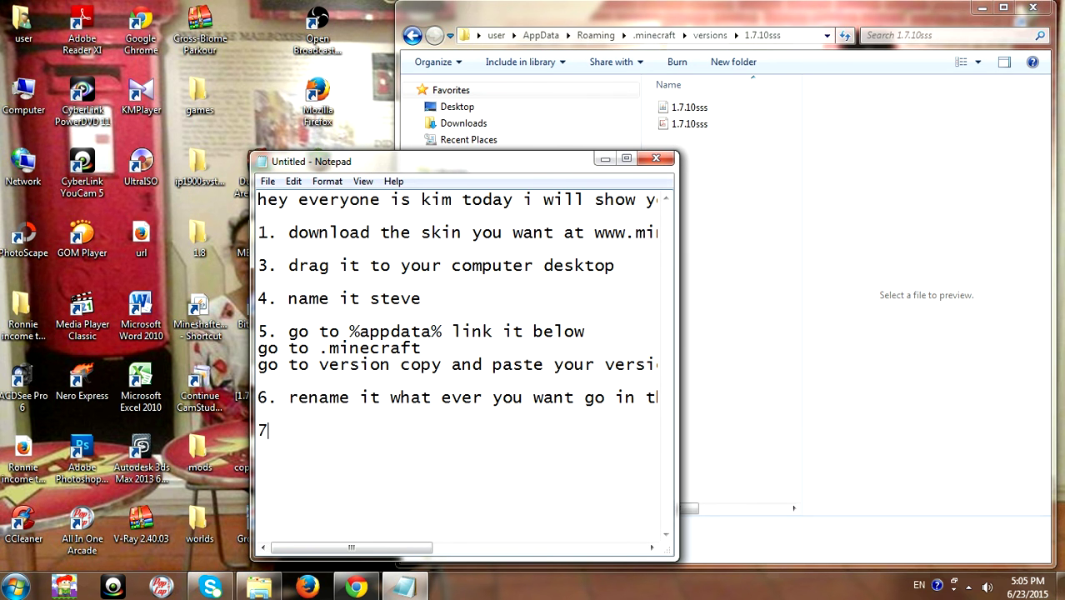
{"action": "type", "text": "7. open no"}
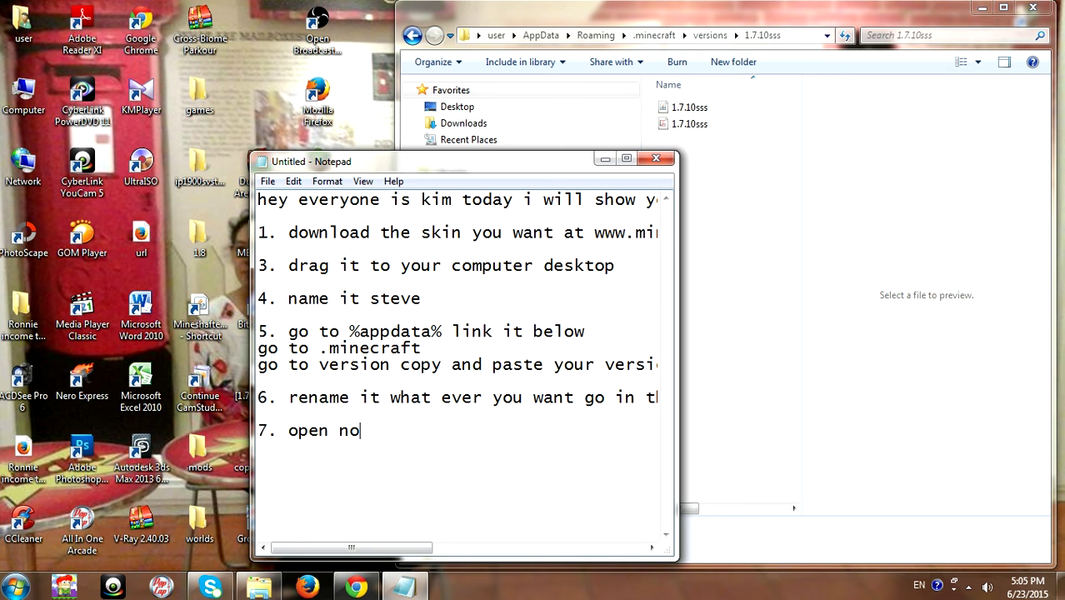
{"action": "type", "text": "tepad"}
- Open a second Notepad window, load the 1.7.10sss JSON file into it, and move it clear of the notes
{"action": "left_click", "coordinate": [804, 367]}
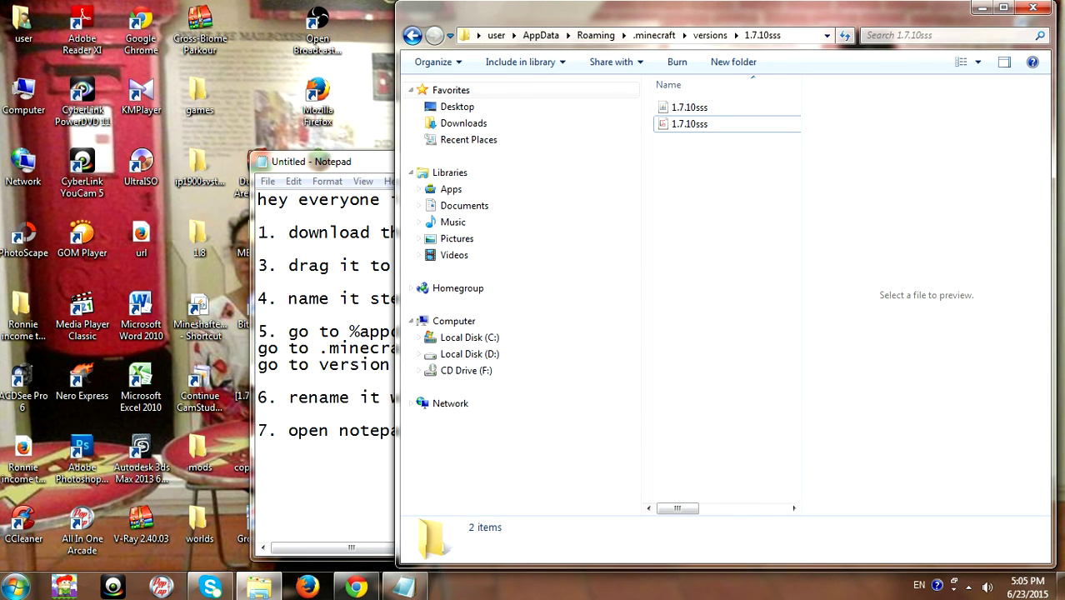
{"action": "left_click", "coordinate": [16, 587]}
{"action": "type", "text": "notepad"}
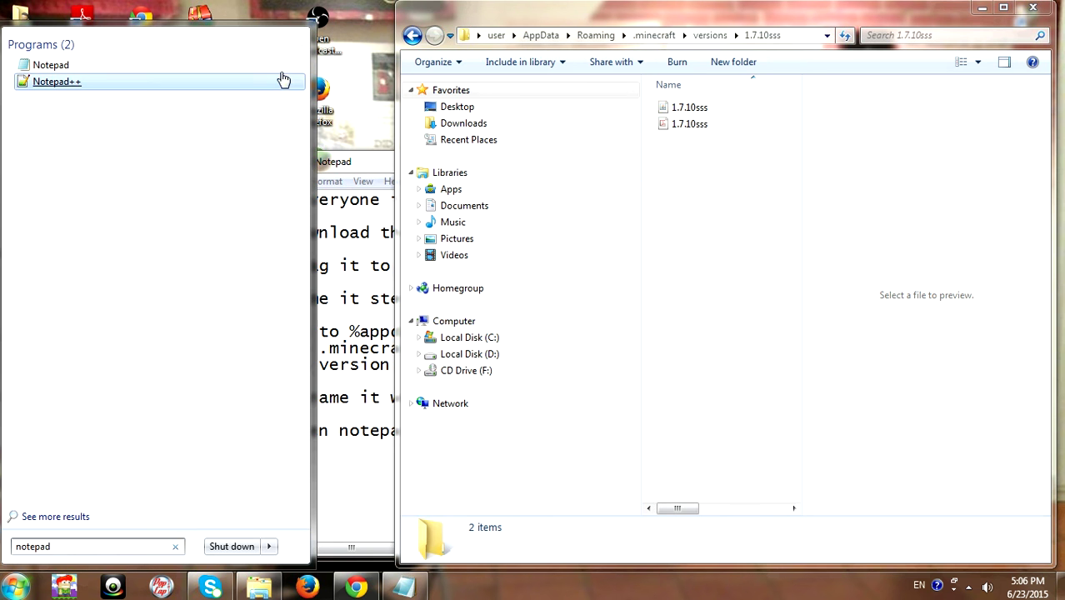
{"action": "left_click", "coordinate": [229, 63]}
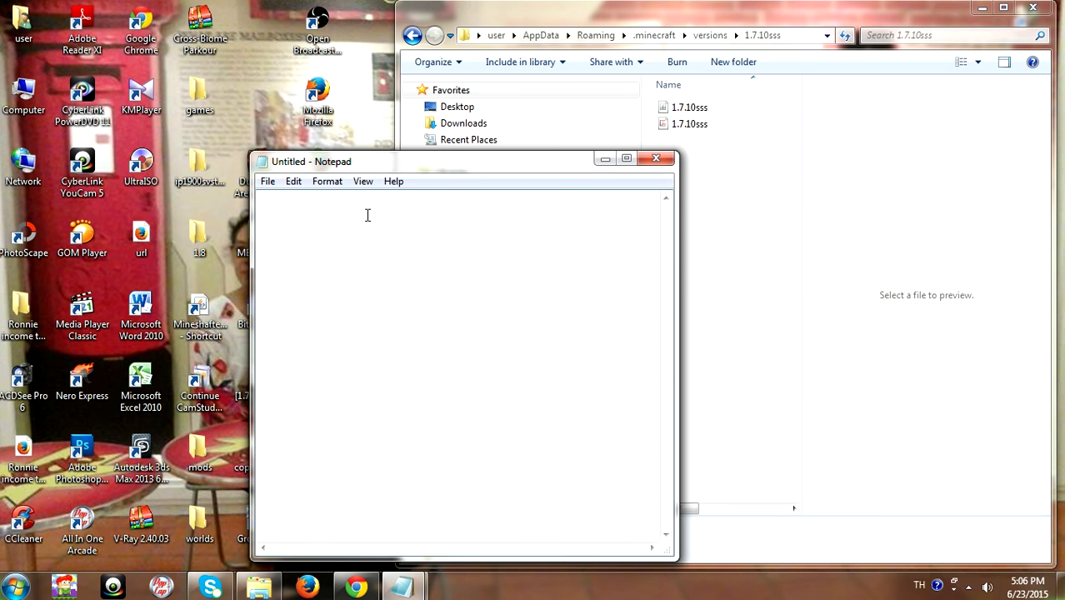
{"action": "left_click_drag", "start_coordinate": [540, 165], "coordinate": [614, 165]}
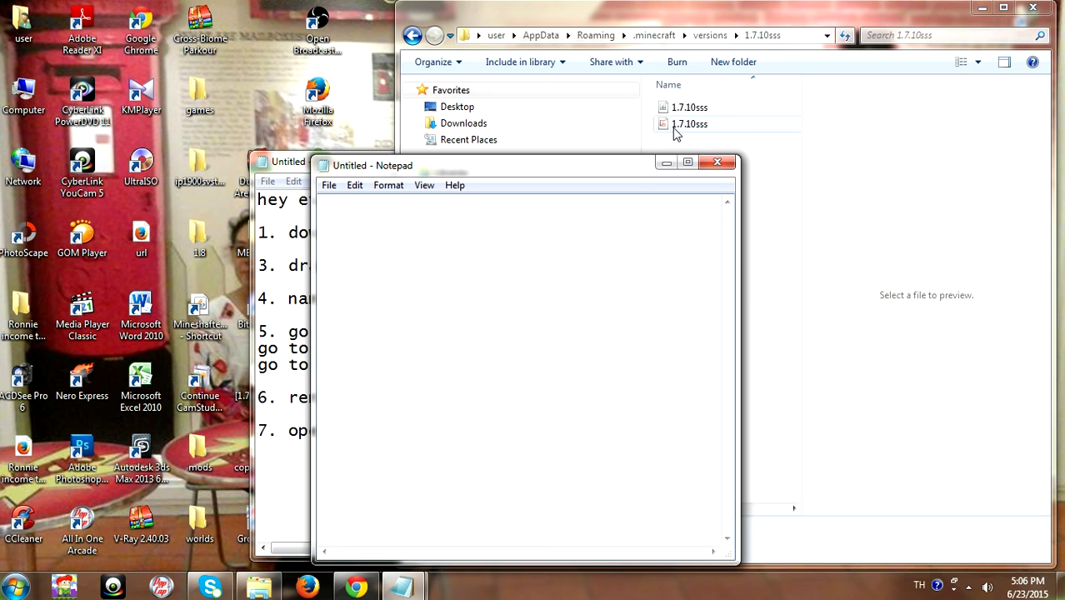
{"action": "left_click_drag", "start_coordinate": [676, 133], "coordinate": [613, 300]}
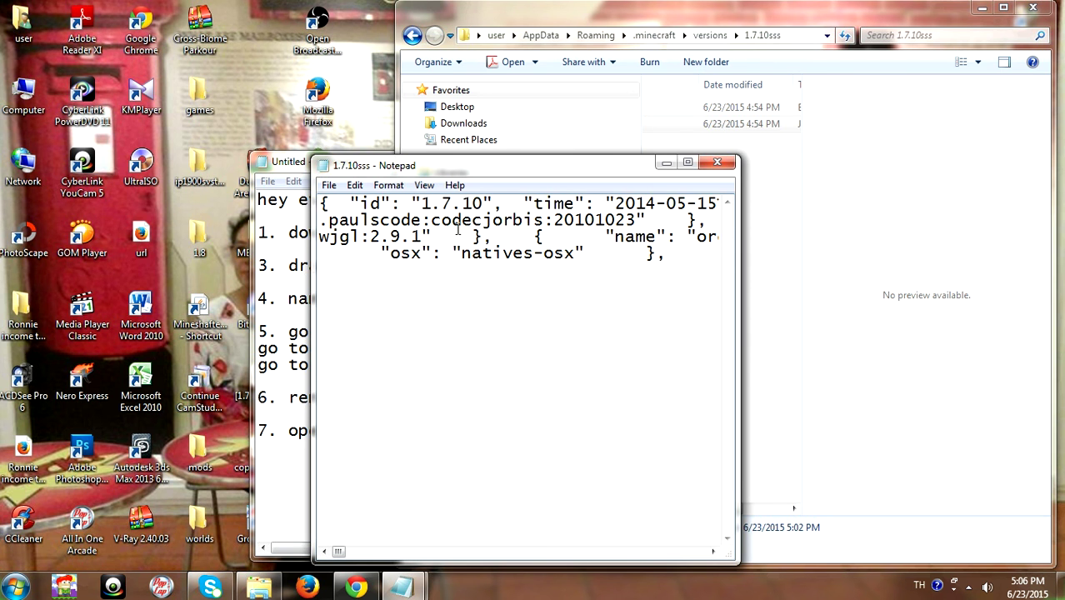
{"action": "left_click_drag", "start_coordinate": [542, 171], "coordinate": [785, 150]}
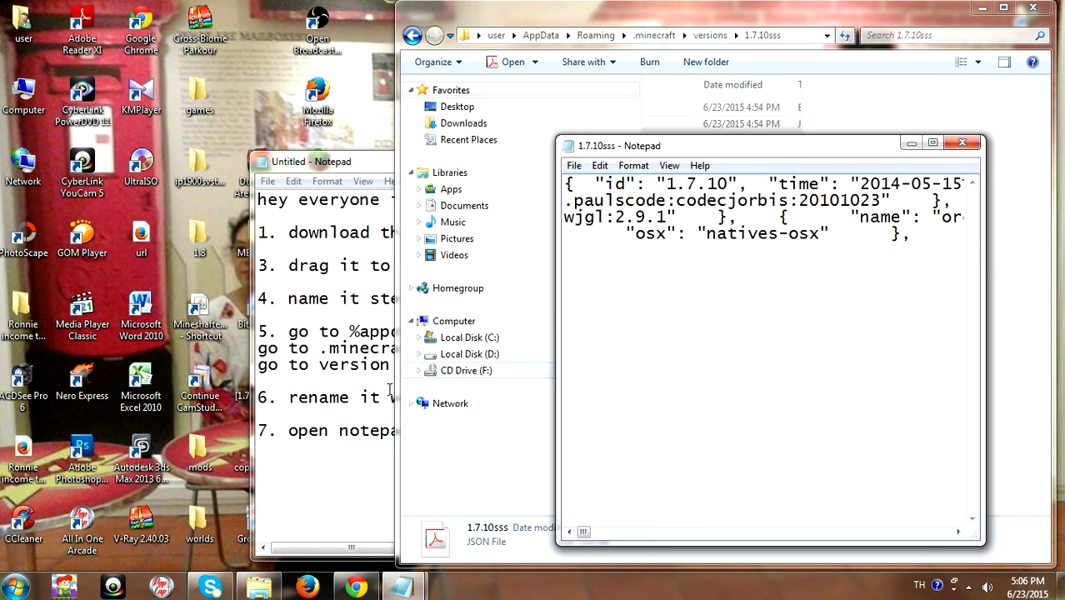
- Extend instruction 7 in the notes with "and drag the red one into the notepad"
{"action": "left_click", "coordinate": [371, 449]}
{"action": "left_click", "coordinate": [462, 431]}
{"action": "type", "text": "and drag "}
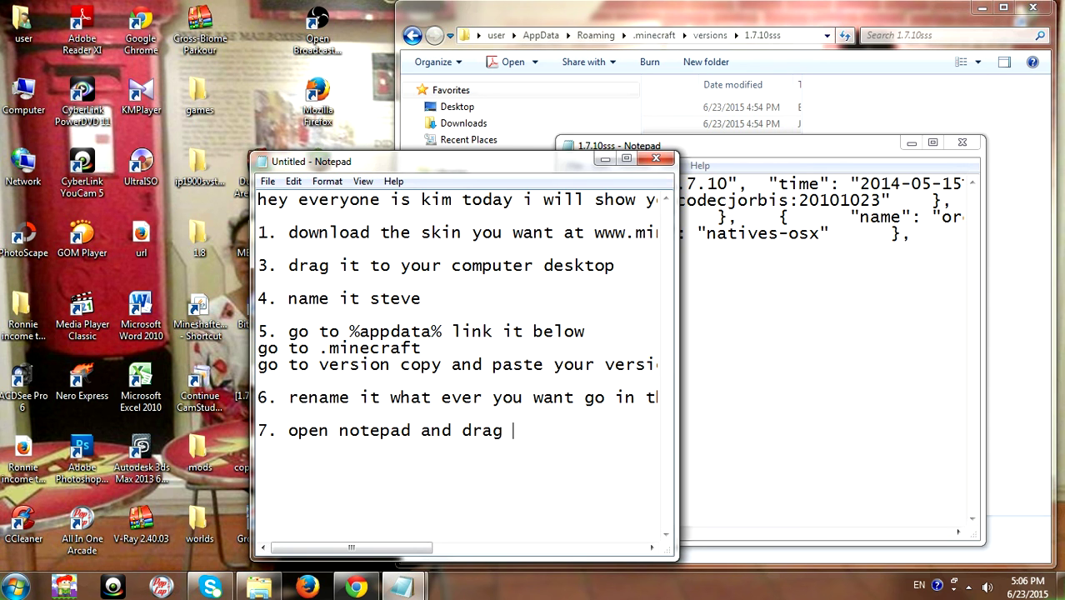
{"action": "type", "text": "the red one"}
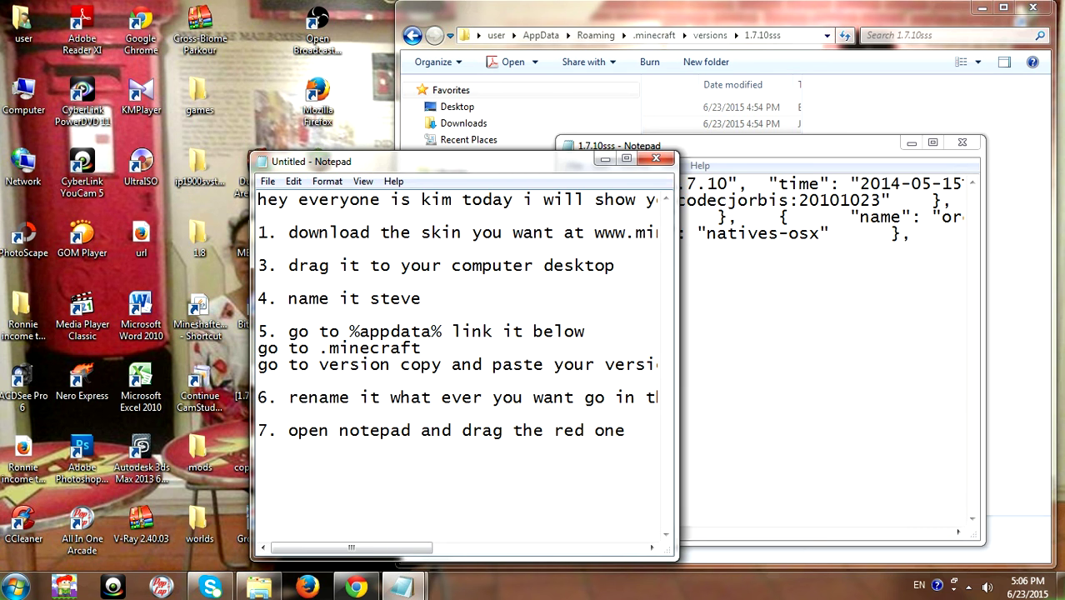
{"action": "type", "text": " into "}
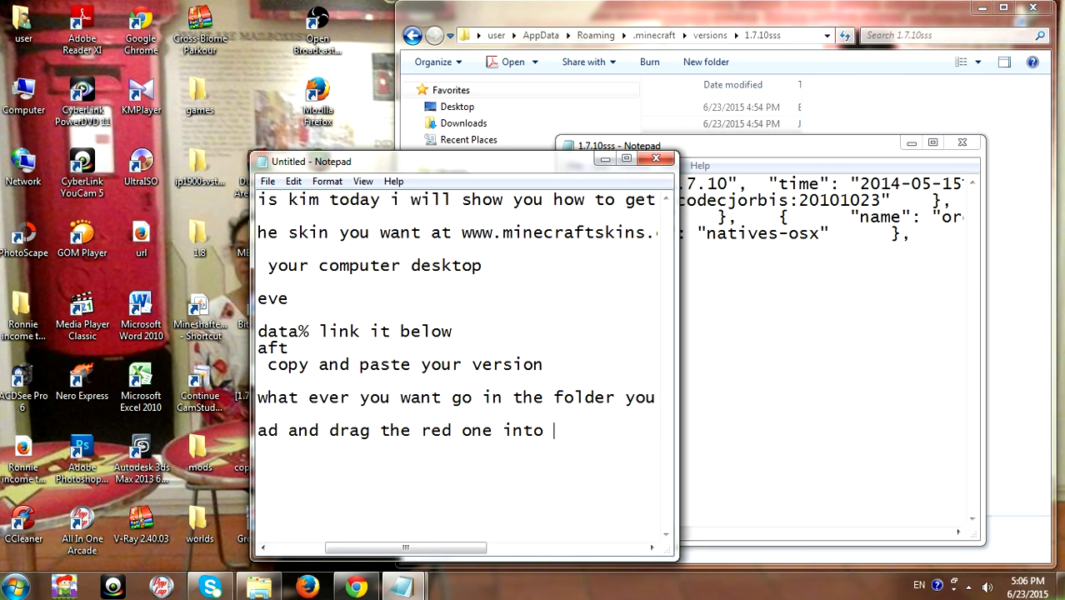
{"action": "type", "text": "the notepad"}
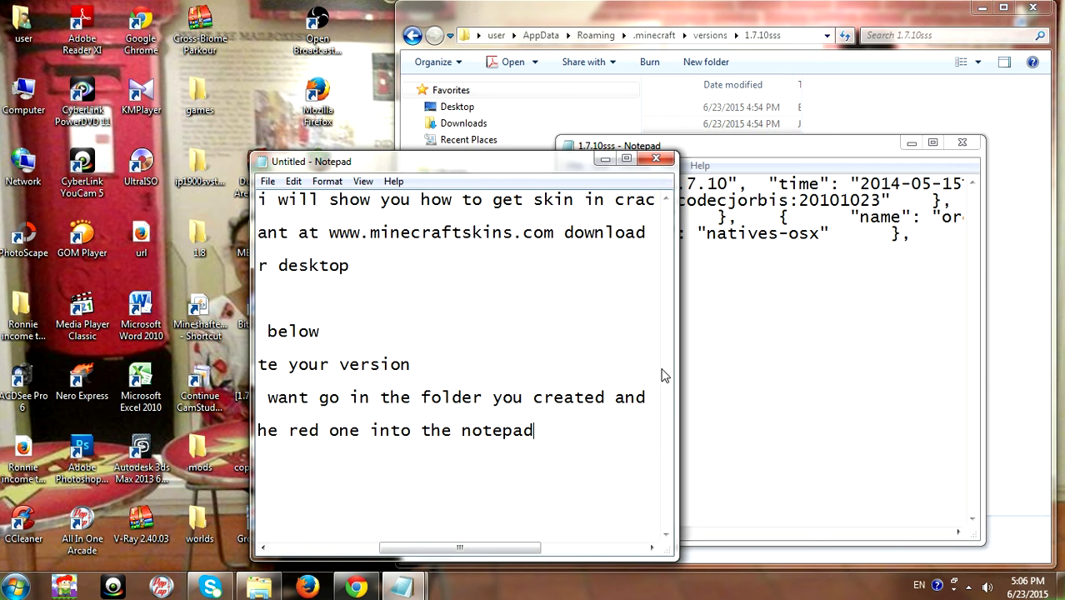
- Change the "id" value in the 1.7.10sss JSON file to "1.7.10sss", using the English keyboard layout
{"action": "left_click", "coordinate": [605, 159]}
{"action": "mouse_move", "coordinate": [728, 184]}
{"action": "left_mouse_down"}
{"action": "mouse_move", "coordinate": [668, 178]}
{"action": "mouse_move", "coordinate": [729, 183]}
{"action": "left_mouse_up"}
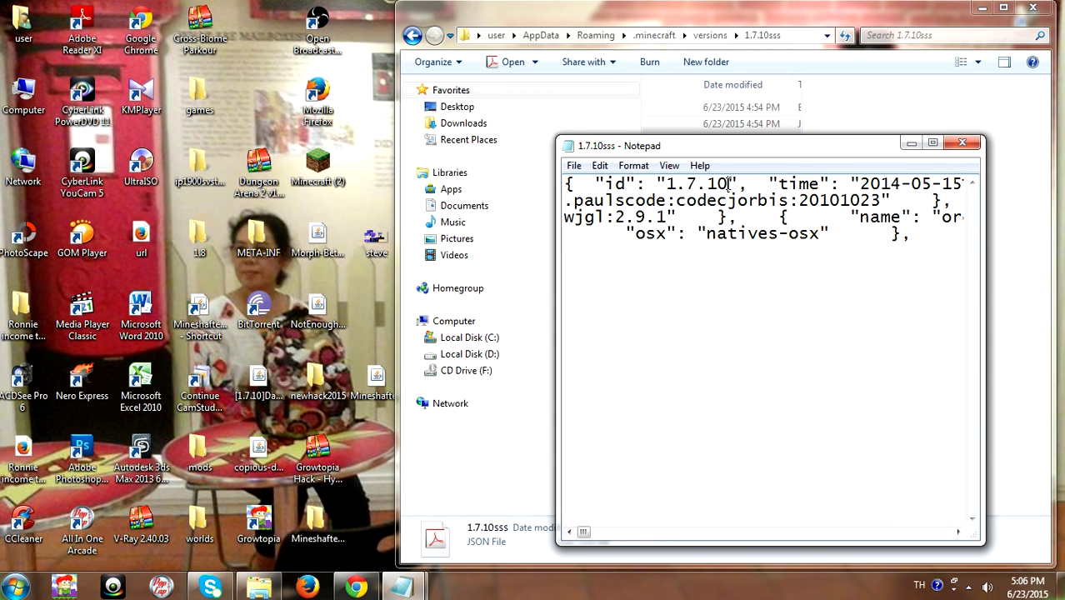
{"action": "type", "text": "sss"}
{"action": "key", "text": "BackSpace"}
{"action": "key", "text": "BackSpace"}
{"action": "key", "text": "BackSpace"}
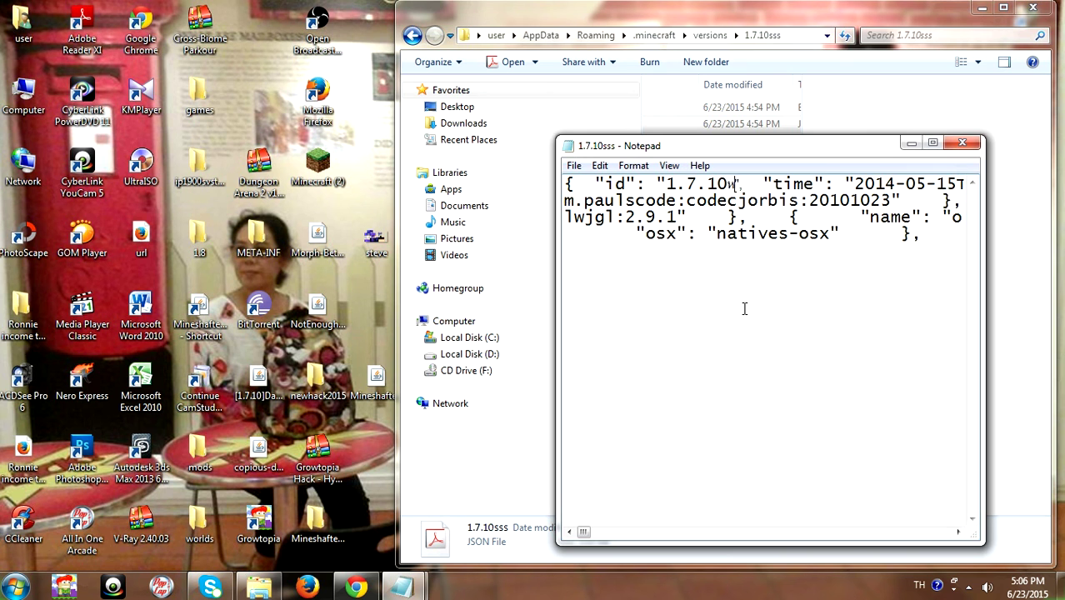
{"action": "key", "text": "alt+shift"}
{"action": "type", "text": "sss"}
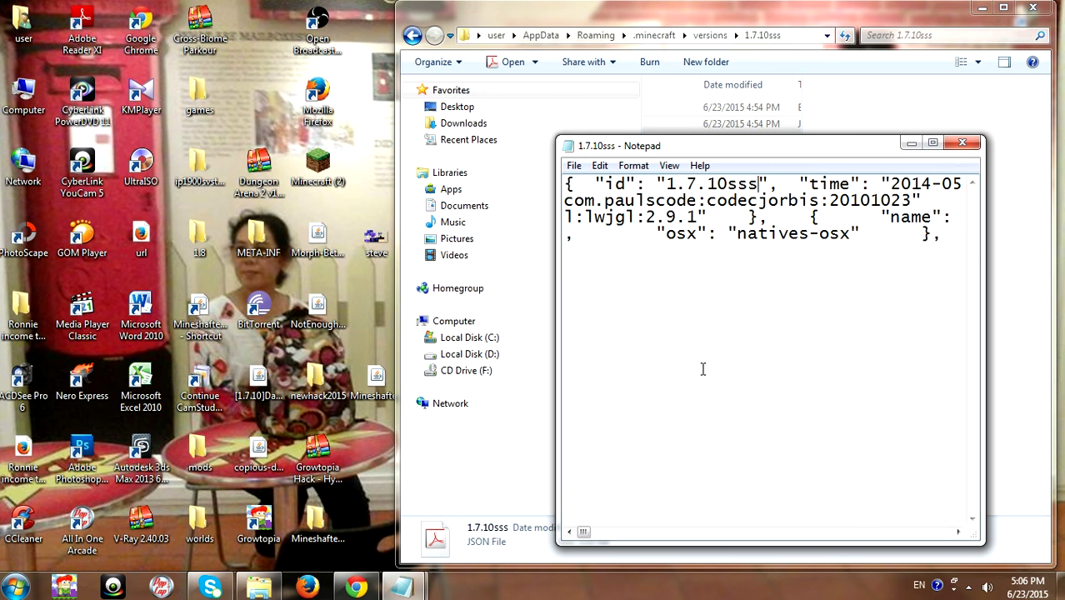
- Continue instruction 7 in the notes with '.If you see "id', keeping the notes beside the JSON file
{"action": "left_click", "coordinate": [404, 586]}
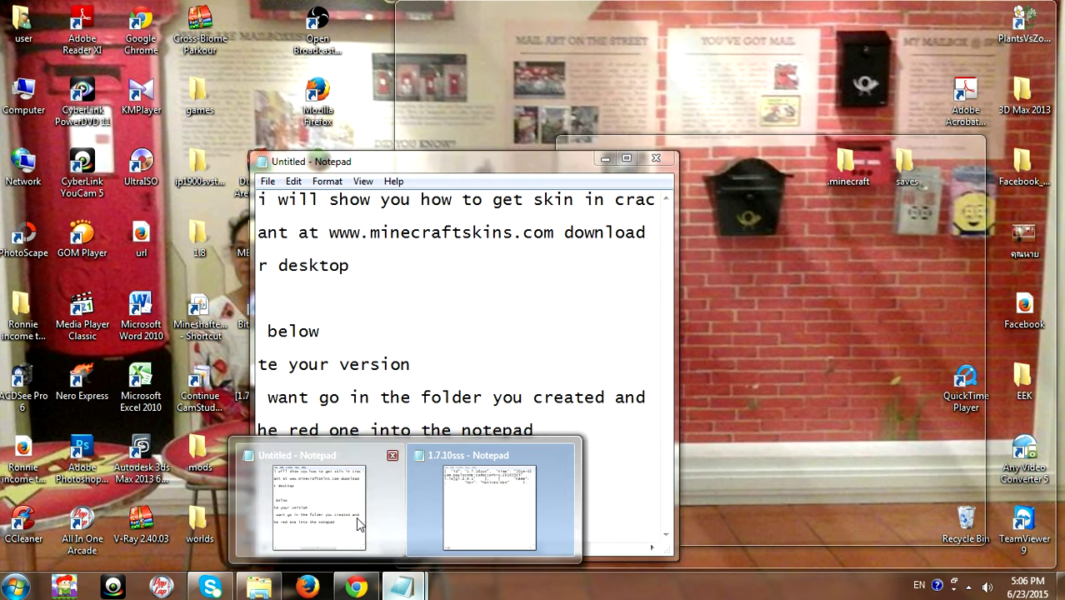
{"action": "left_click", "coordinate": [309, 505]}
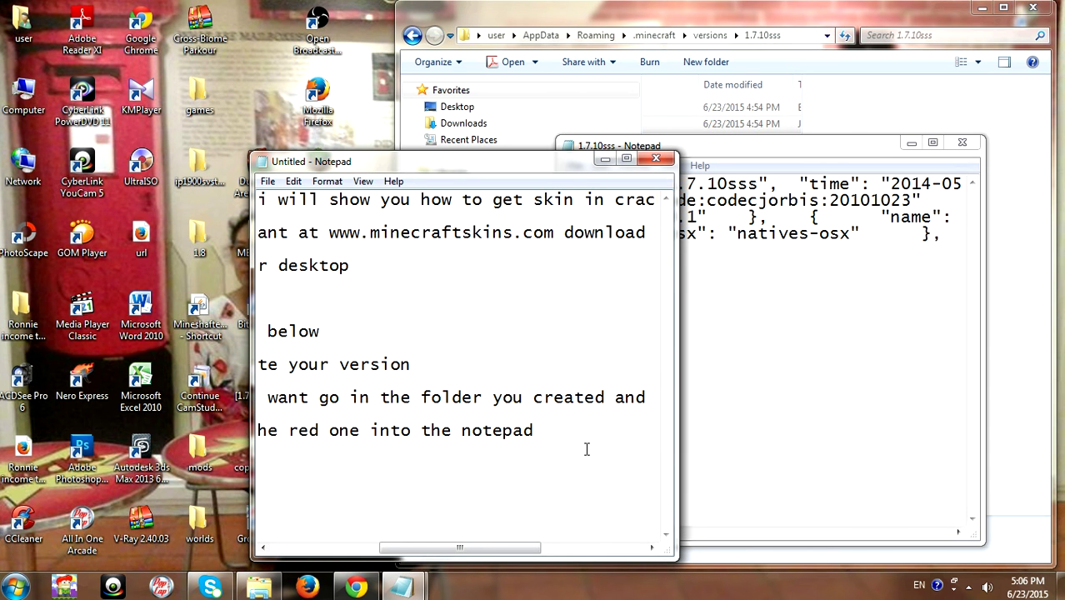
{"action": "key", "text": "Return"}
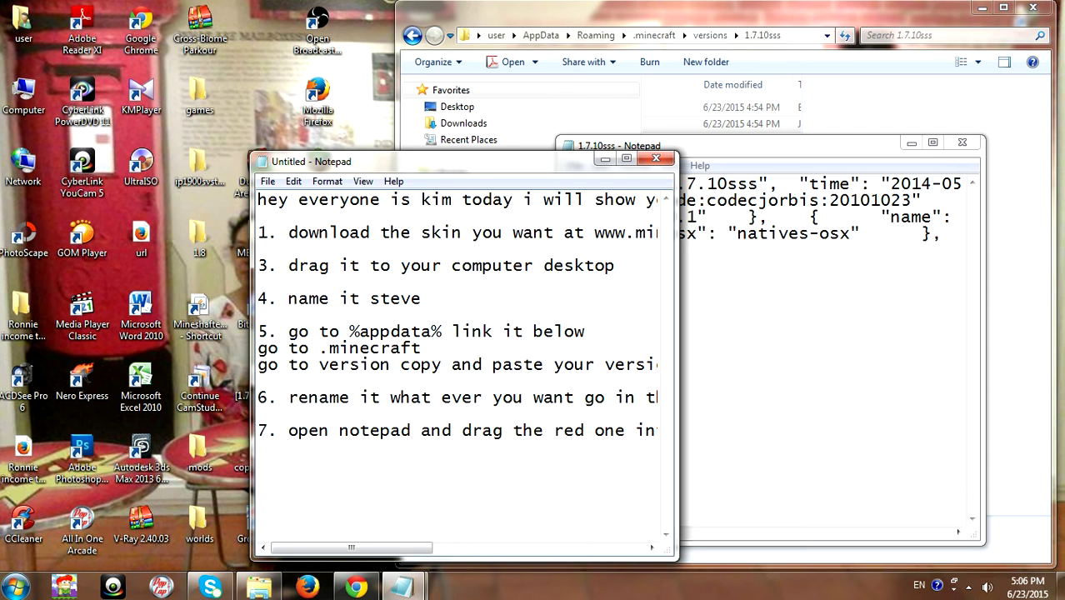
{"action": "key", "text": "BackSpace"}
{"action": "key", "text": "BackSpace"}
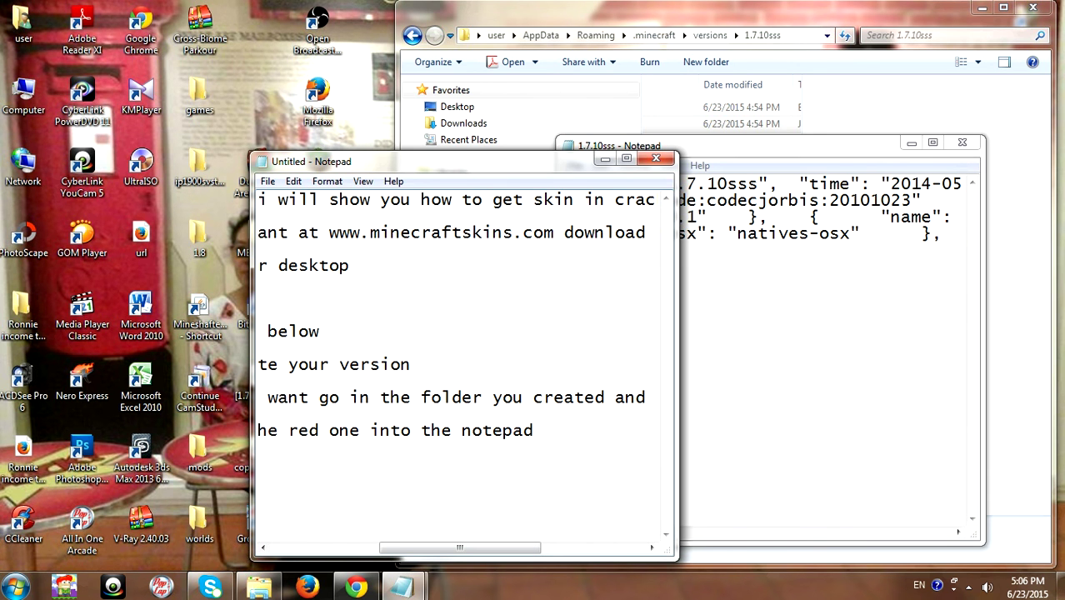
{"action": "type", "text": "If you seed="}
{"action": "key", "text": "BackSpace"}
{"action": "key", "text": "BackSpace"}
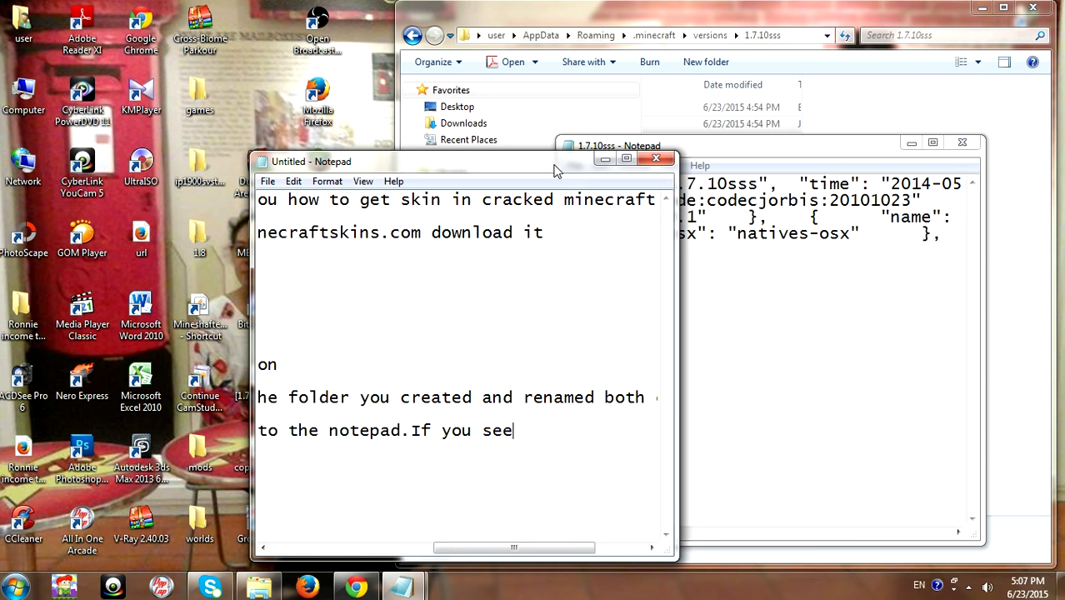
{"action": "left_click_drag", "start_coordinate": [555, 165], "coordinate": [410, 154]}
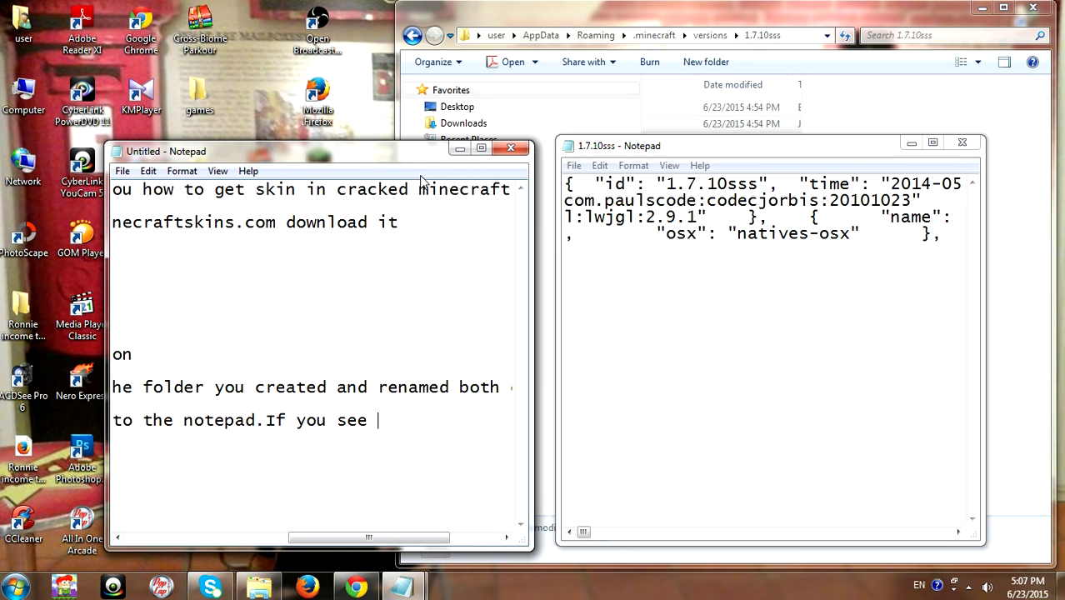
{"action": "type", "text": "\"id"}
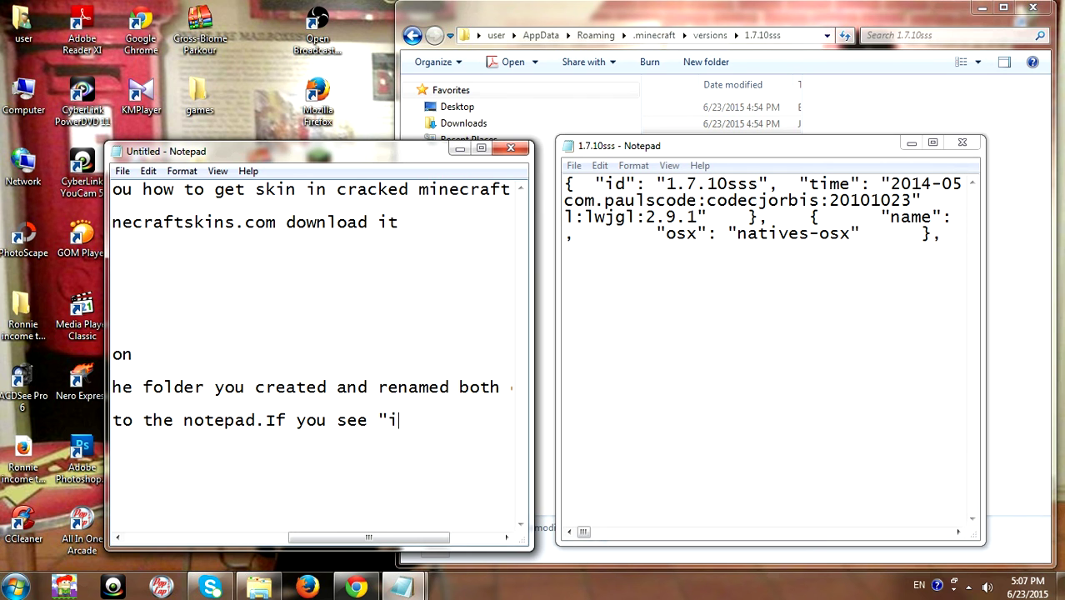